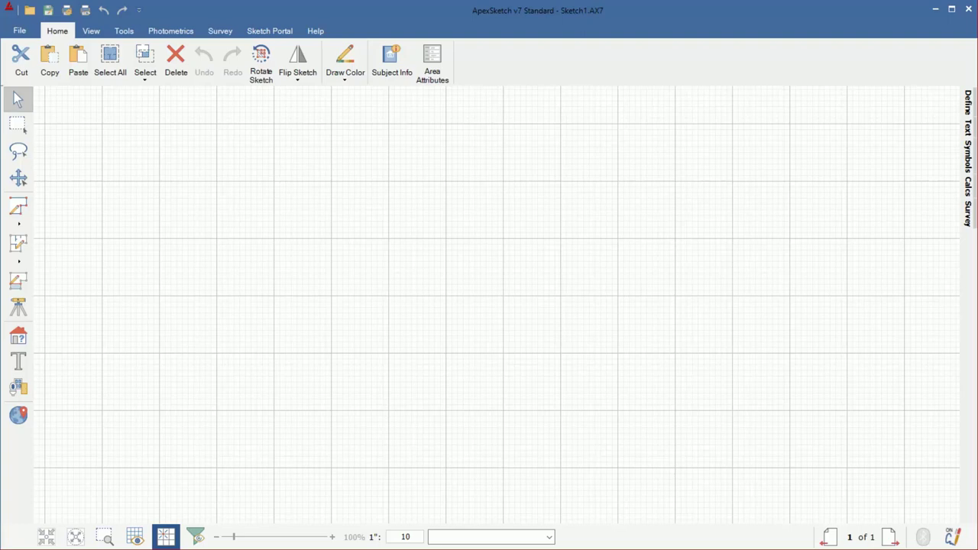
Switch to Snip & Sketch, copy the aerial house image and minimize that window to return to ApexSketch
key("alt+Tab")
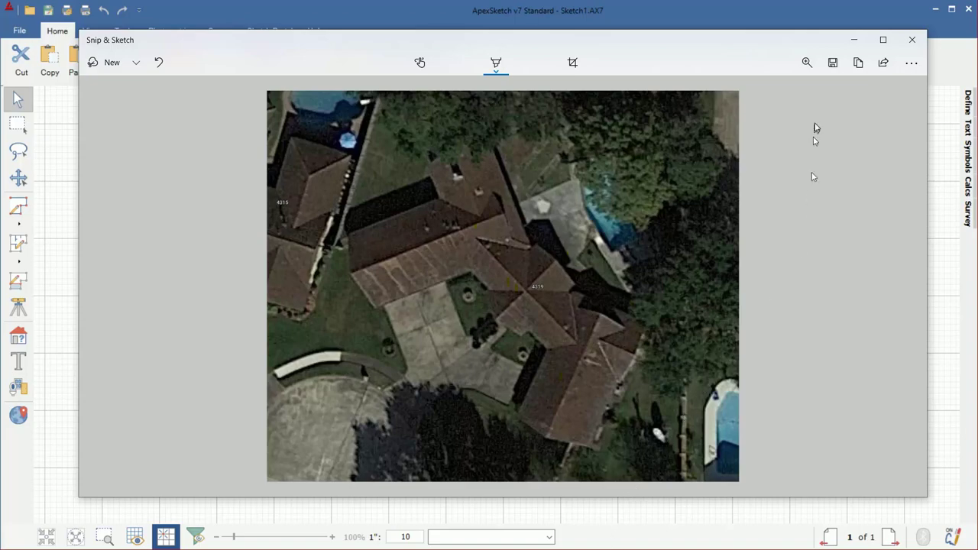
left_click(858, 66)
left_click(854, 40)
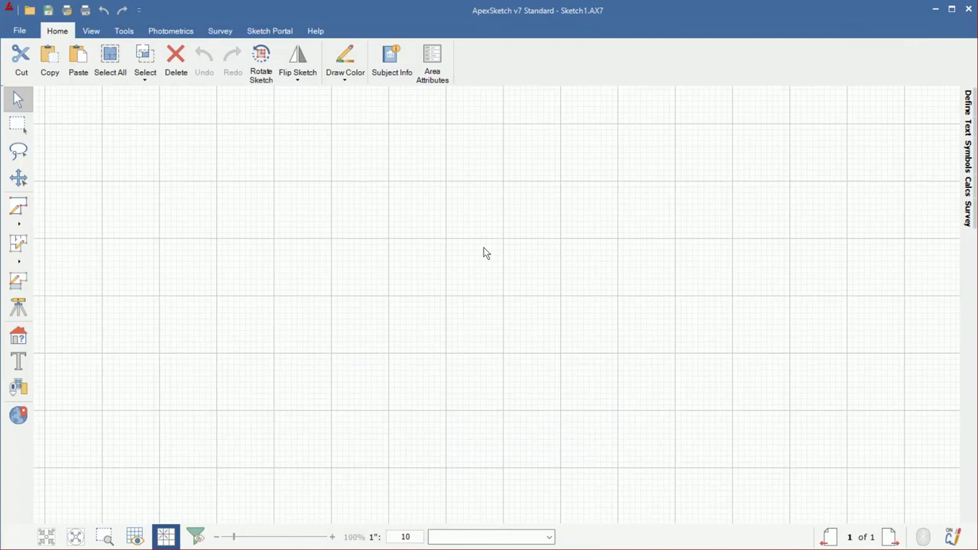
Paste the copied aerial image onto the sketch page and hide the grid
right_click(490, 266)
left_click(465, 270)
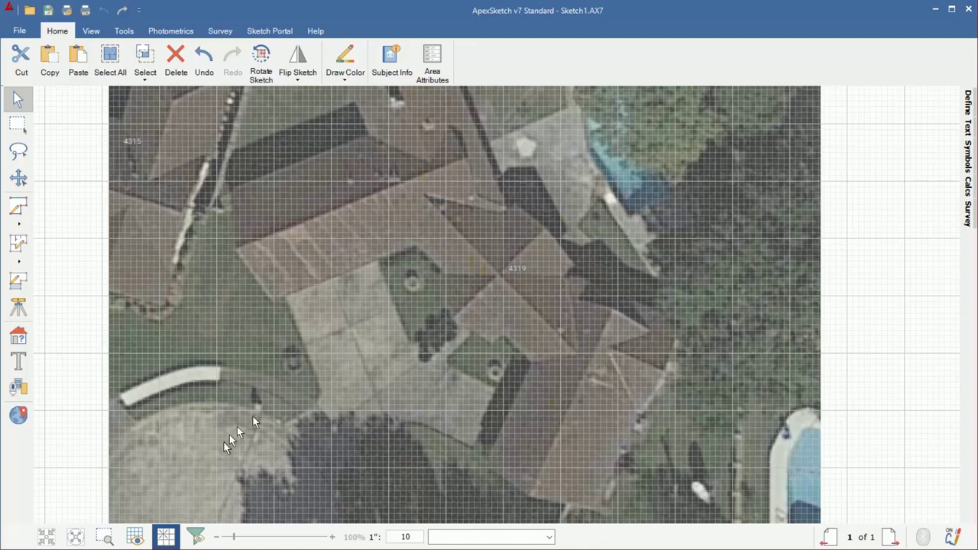
left_click(135, 538)
left_click_drag(334, 281, 410, 317)
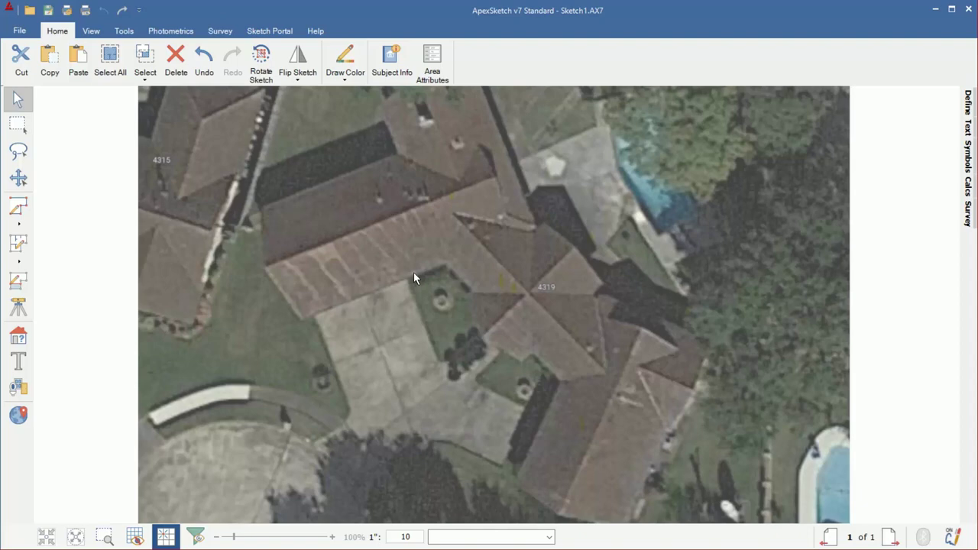
Set the image scale along the garage's short end wall to 29 with horizontal orientation
left_click(170, 33)
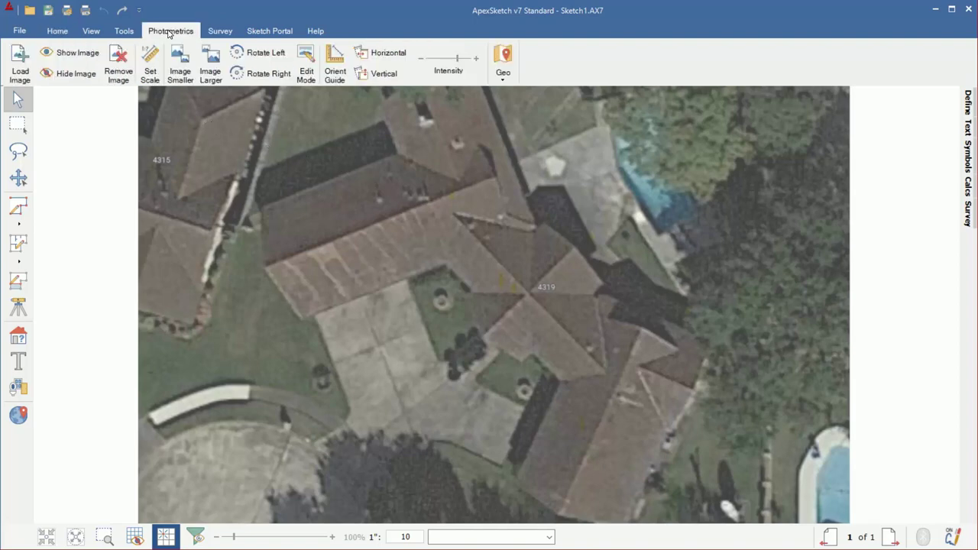
left_click(151, 71)
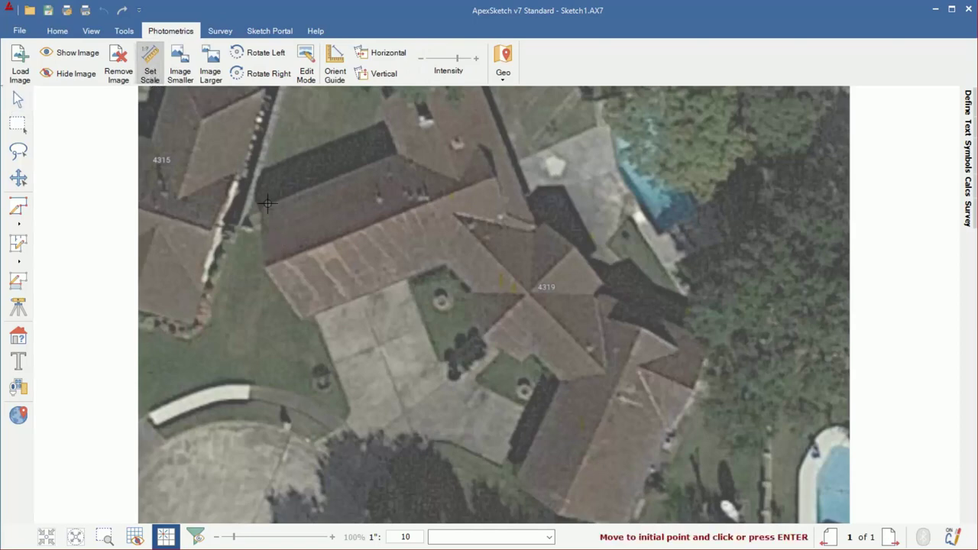
scroll(266, 205, "up", 3)
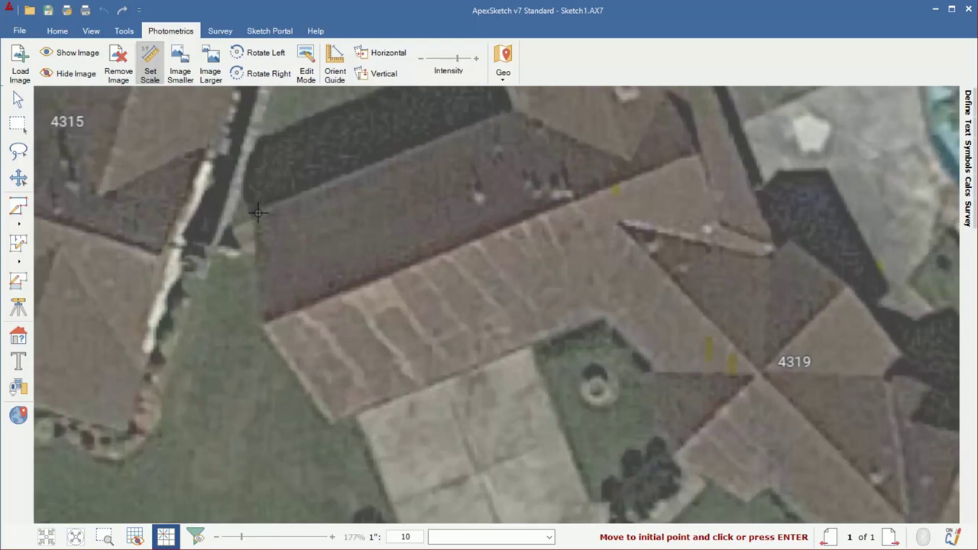
left_click(258, 212)
left_click(334, 418)
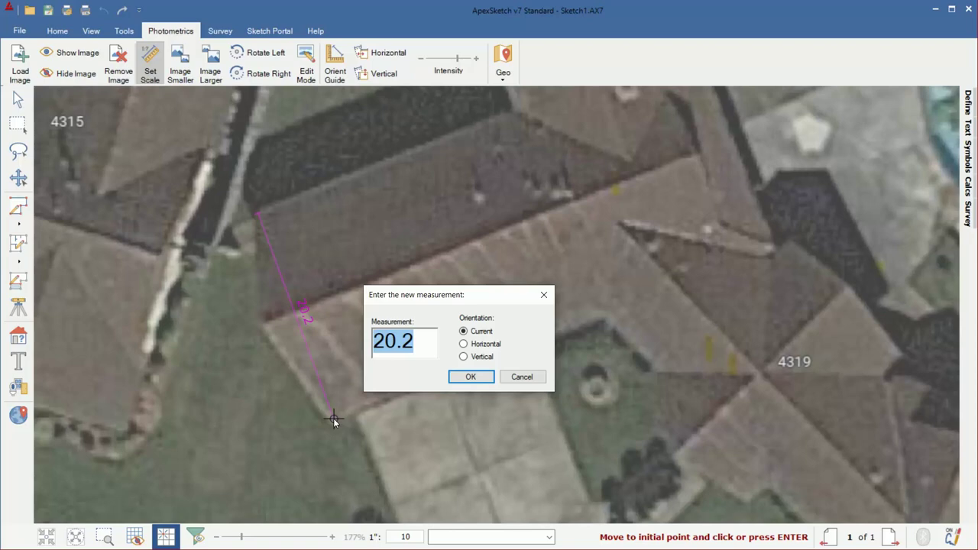
type("29")
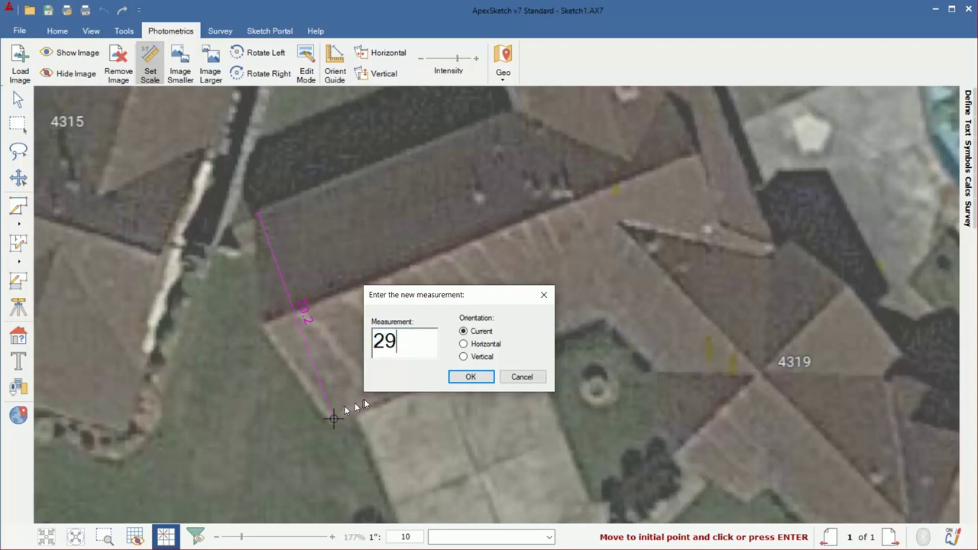
left_click(463, 344)
left_click(471, 378)
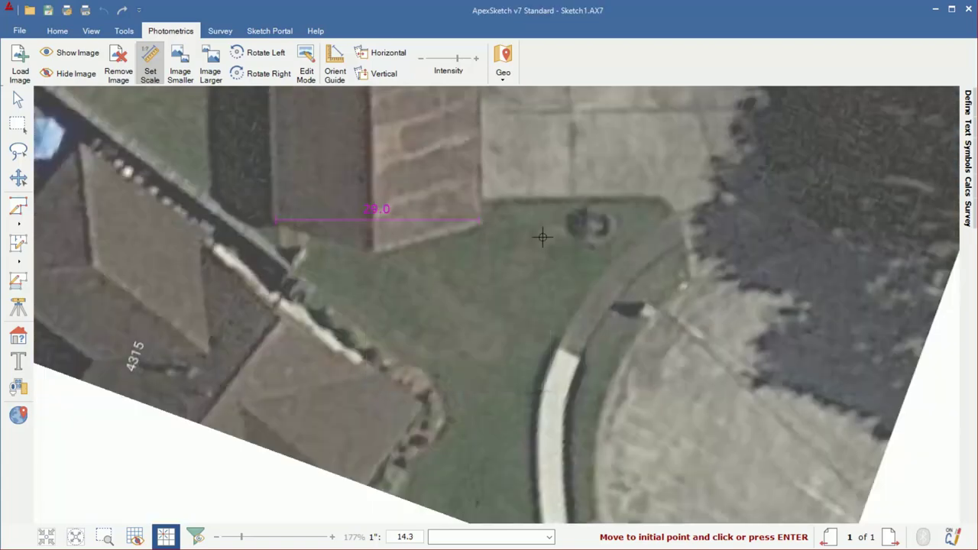
left_click(19, 99)
Set the image scale along the garage's driveway-side wall to 37 with vertical orientation
scroll(322, 207, "down", 3)
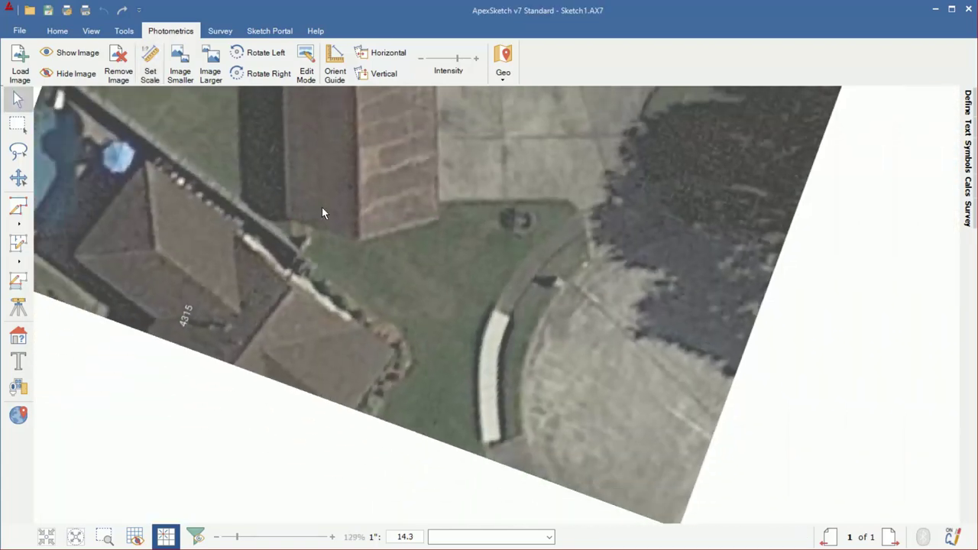
middle_click_drag(374, 175, 338, 393)
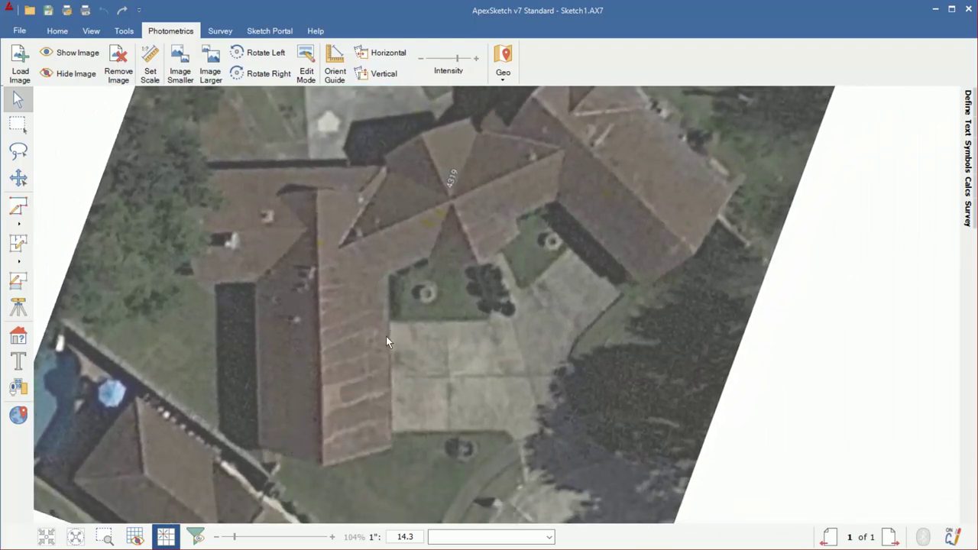
left_click(150, 65)
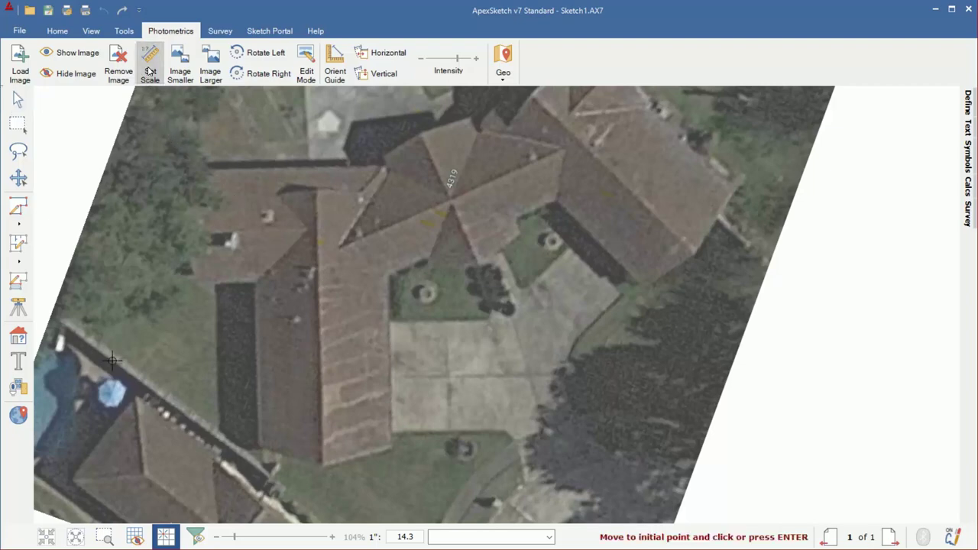
left_click(390, 277)
left_click(390, 441)
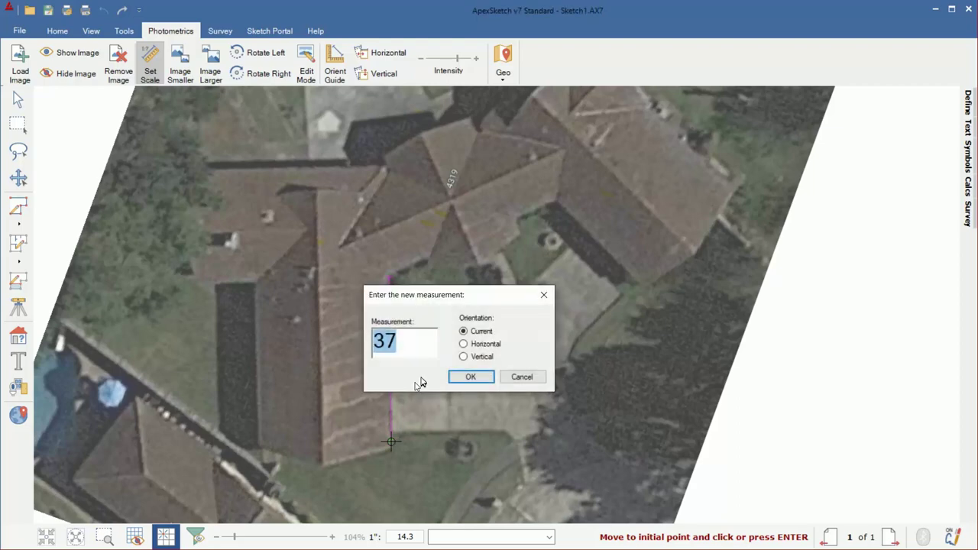
left_click(463, 357)
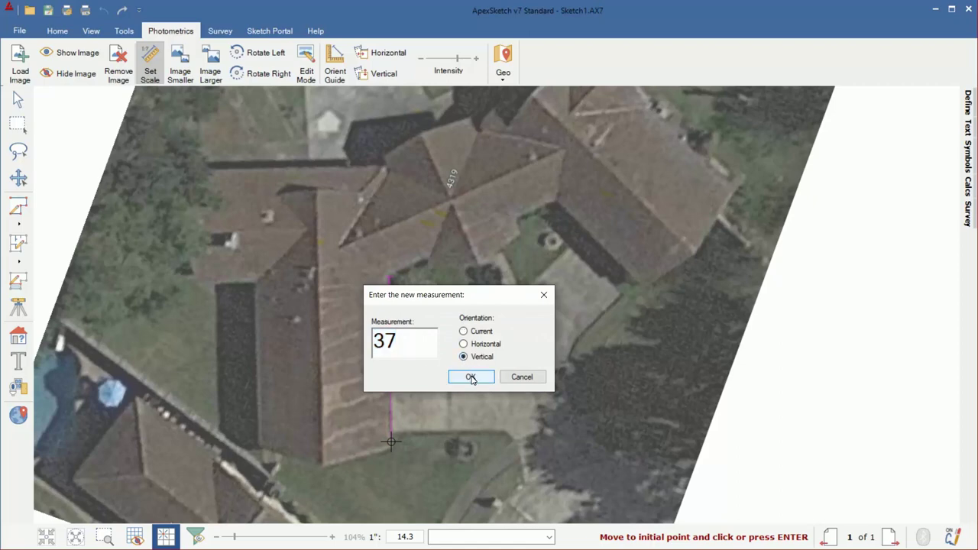
left_click(471, 378)
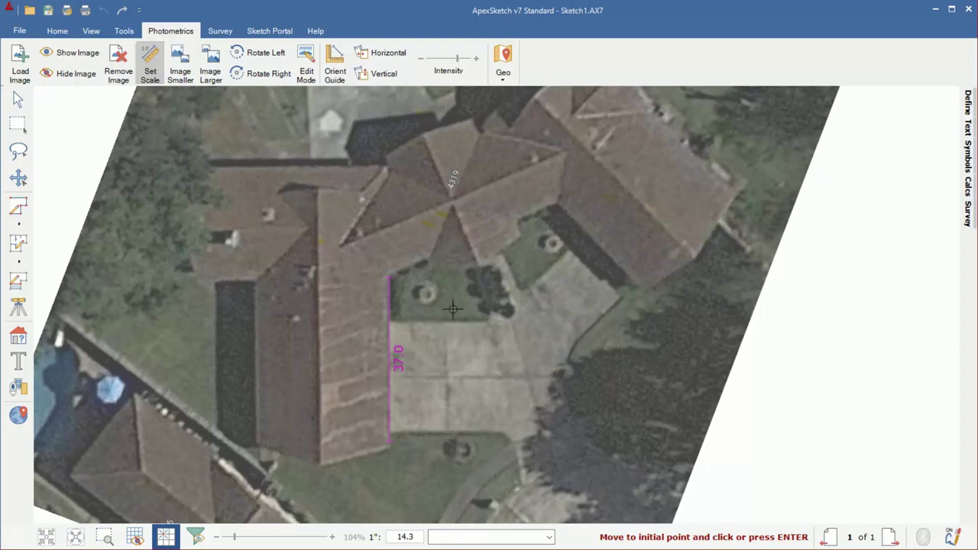
Trace the garage's end wall about 29 ft long and its driveway-side wall about 38 ft long with the pen tool
left_click(19, 208)
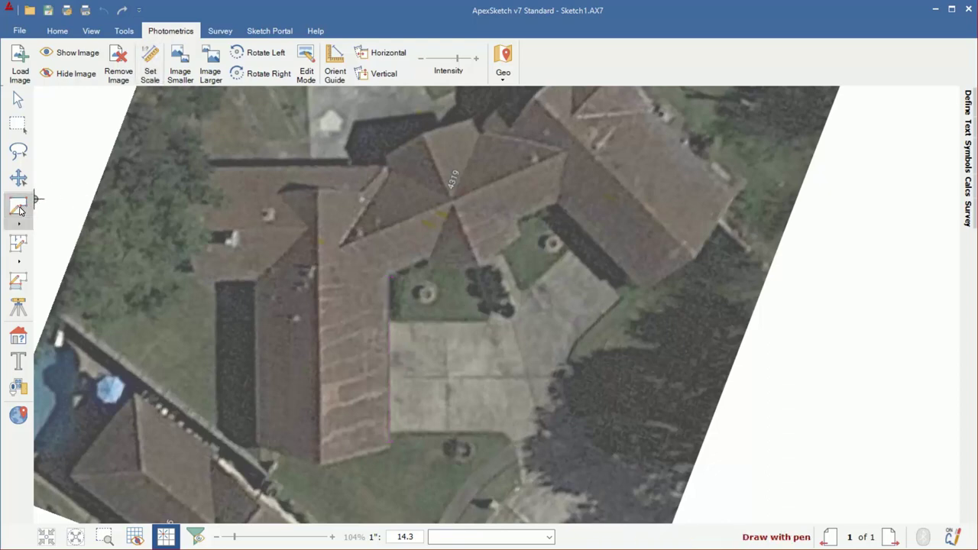
left_click(258, 442)
left_click(388, 443)
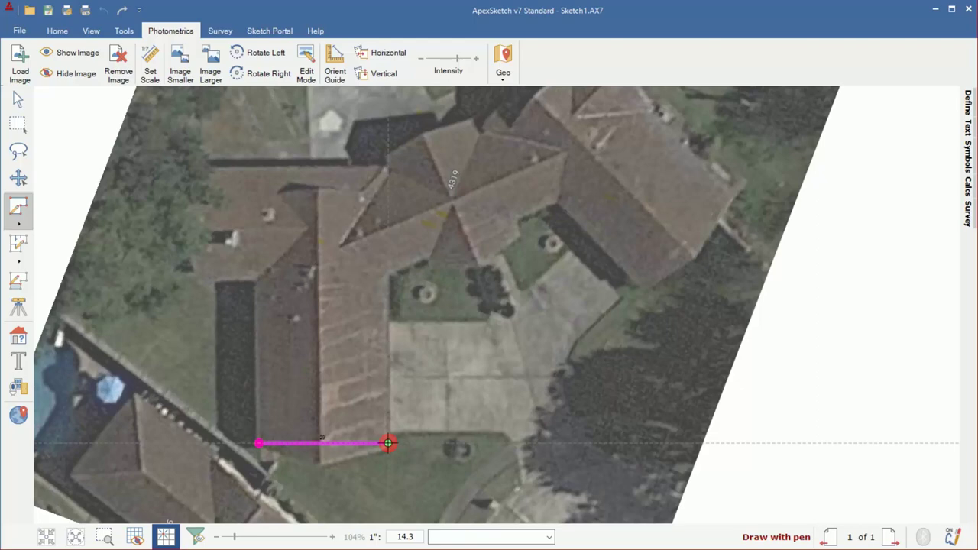
left_click(389, 274)
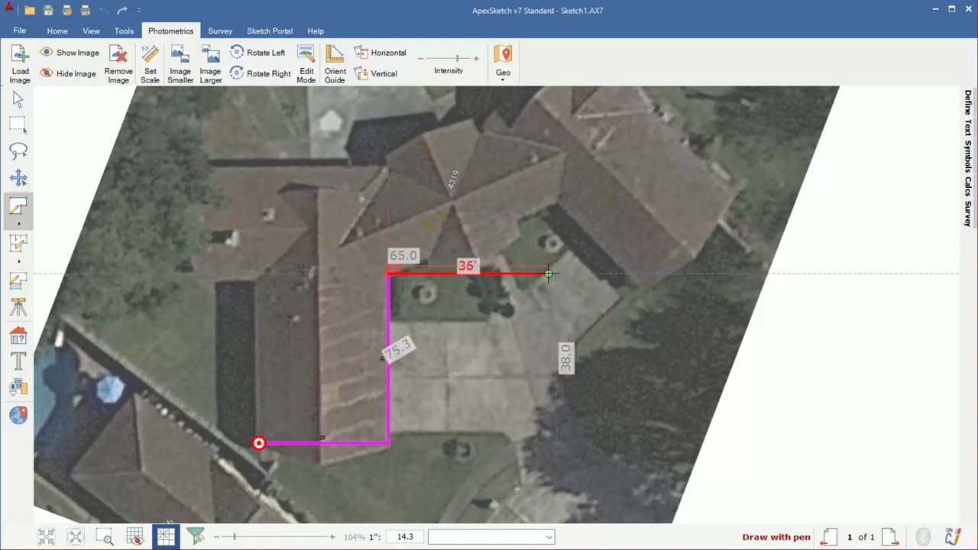
Continue the outline with the angled courtyard wall about 40.9 ft long and the far wing's diagonal inner wall about 28.3 ft long
left_click(555, 201)
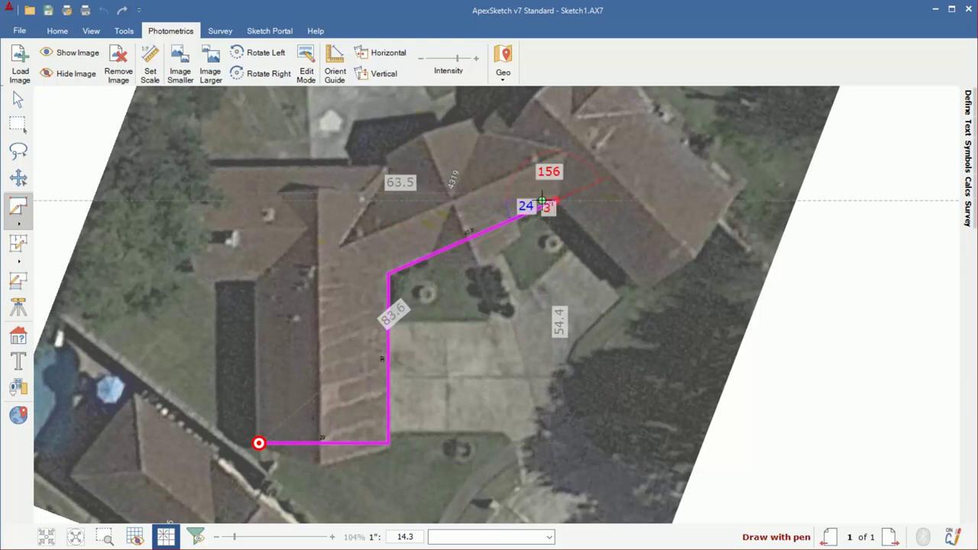
left_click(554, 201)
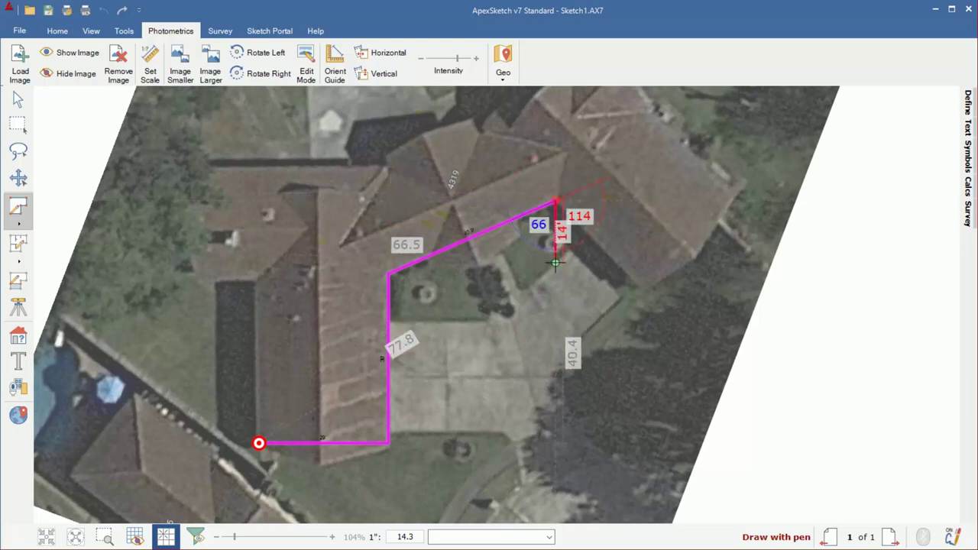
left_click(644, 289)
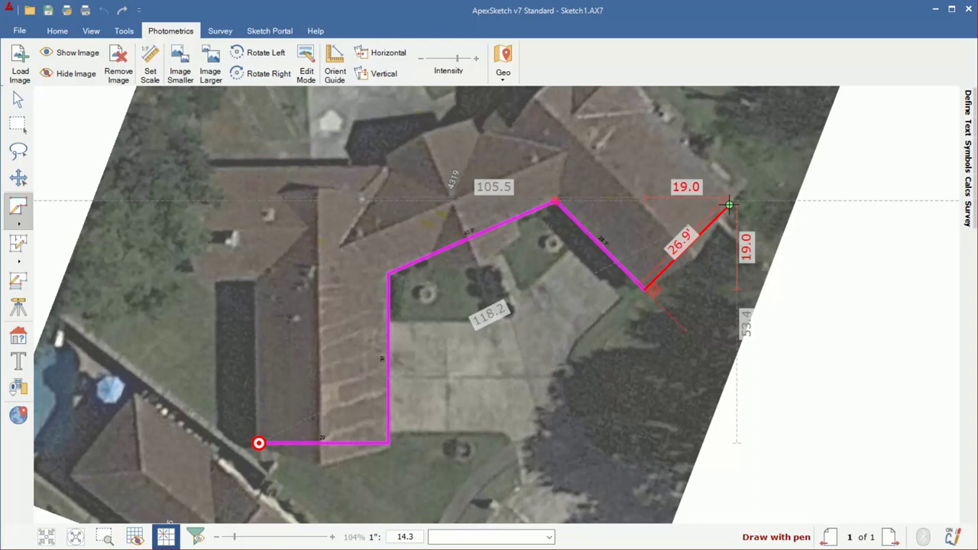
Draw the far wing's three remaining walls perpendicular to one another, 30 ft, 50 ft and 30 ft long
type("30")
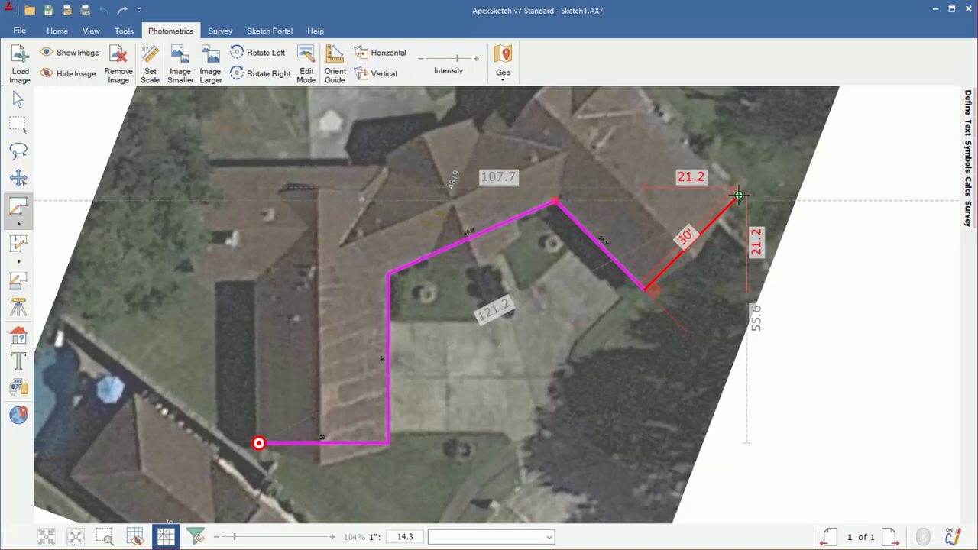
left_click(739, 195)
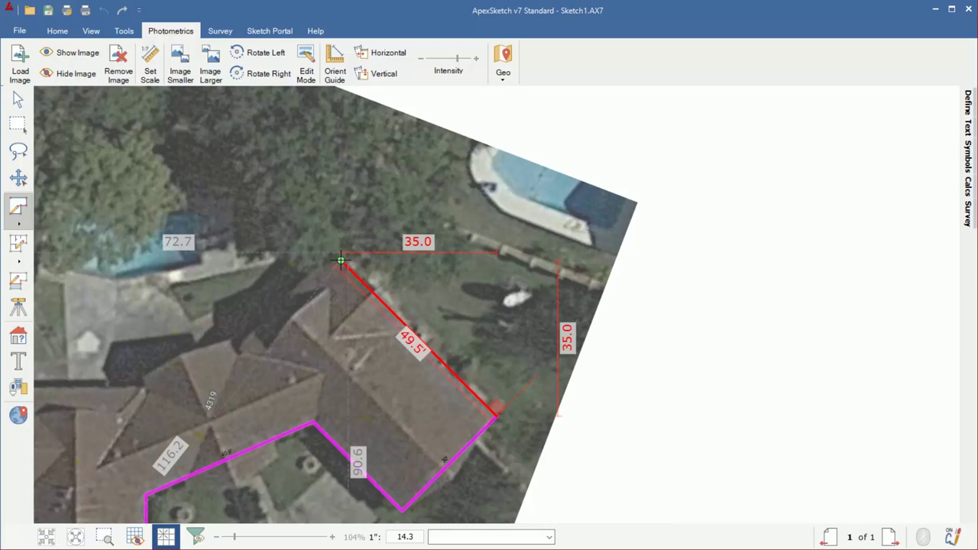
type("50")
key("Return")
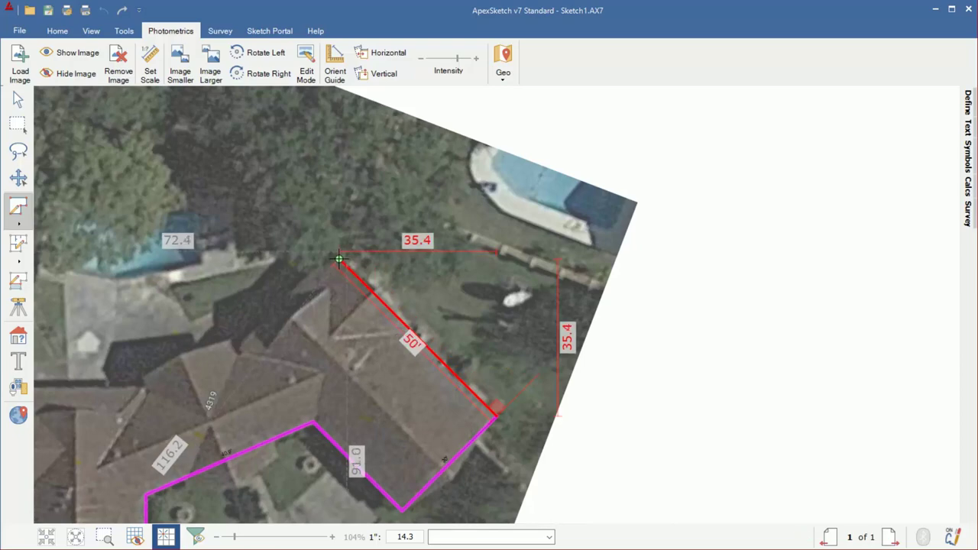
left_click(339, 260)
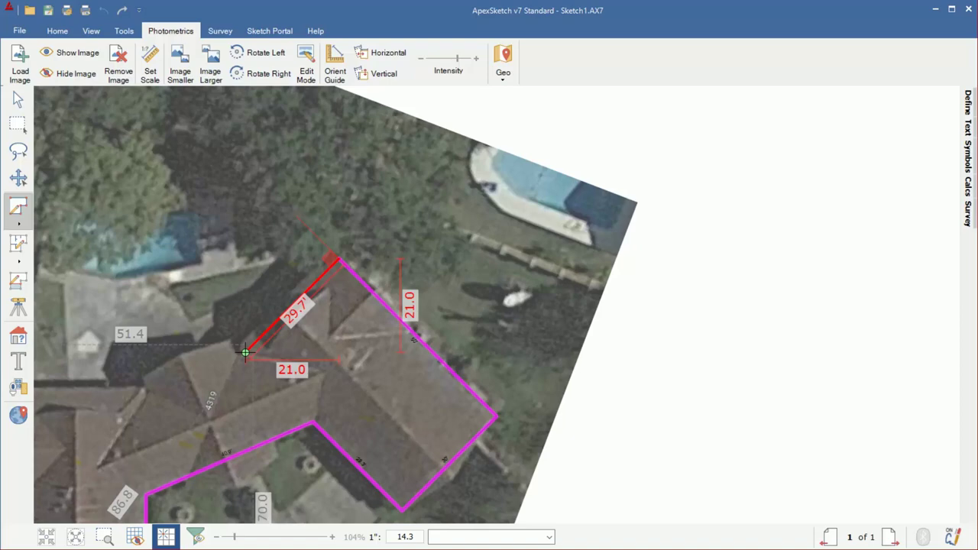
type("30")
key("Return")
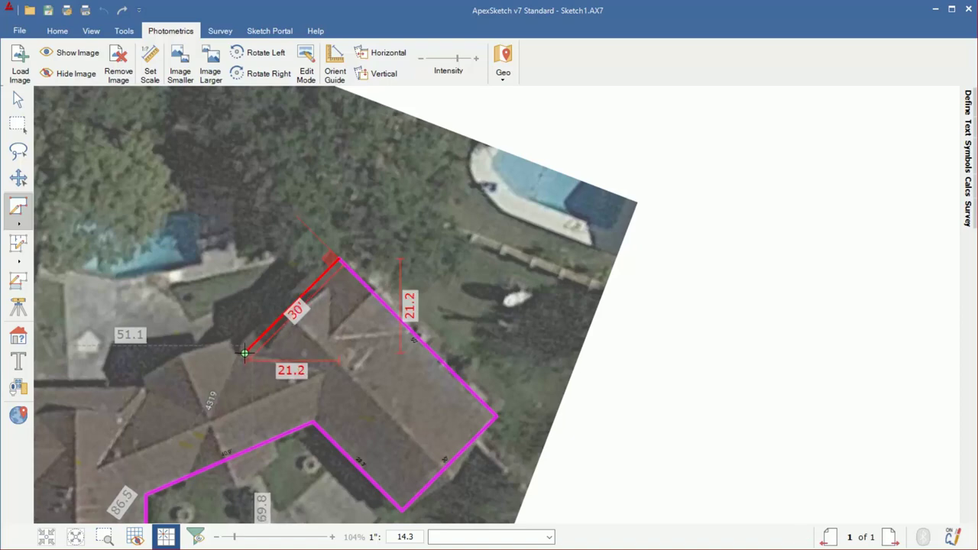
left_click(244, 352)
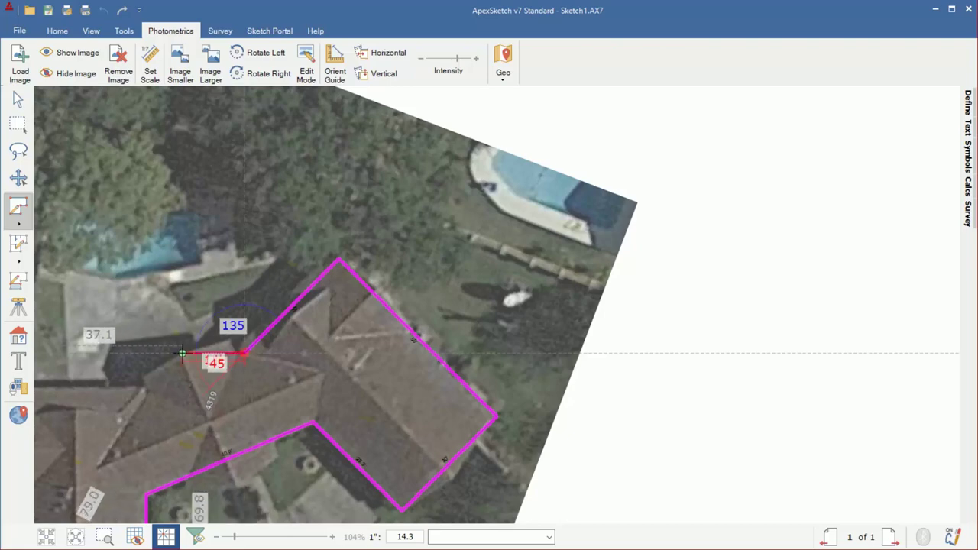
Trace the rear walls about 23.8 ft, 45 ft and 24 ft long, then end the outline at the rear extension's corner
left_click(146, 394)
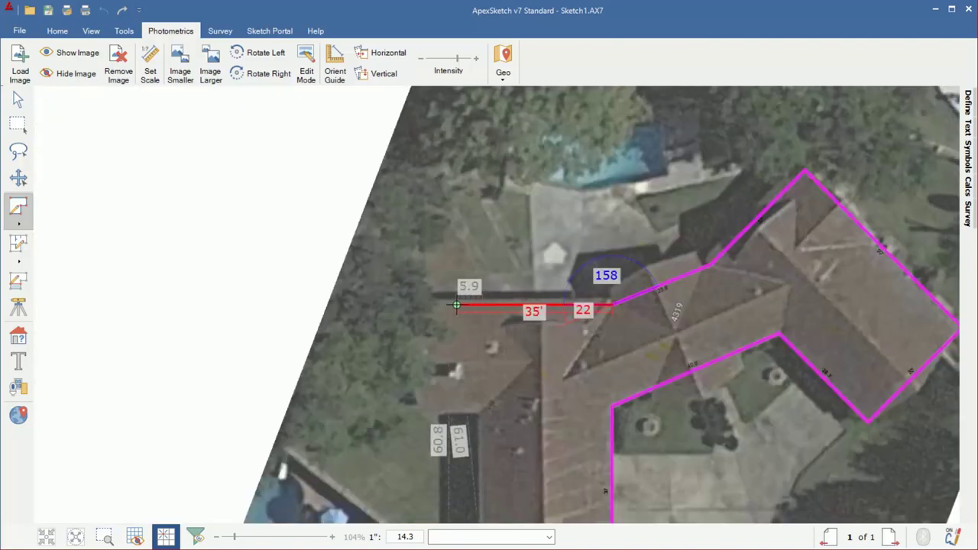
left_click(411, 306)
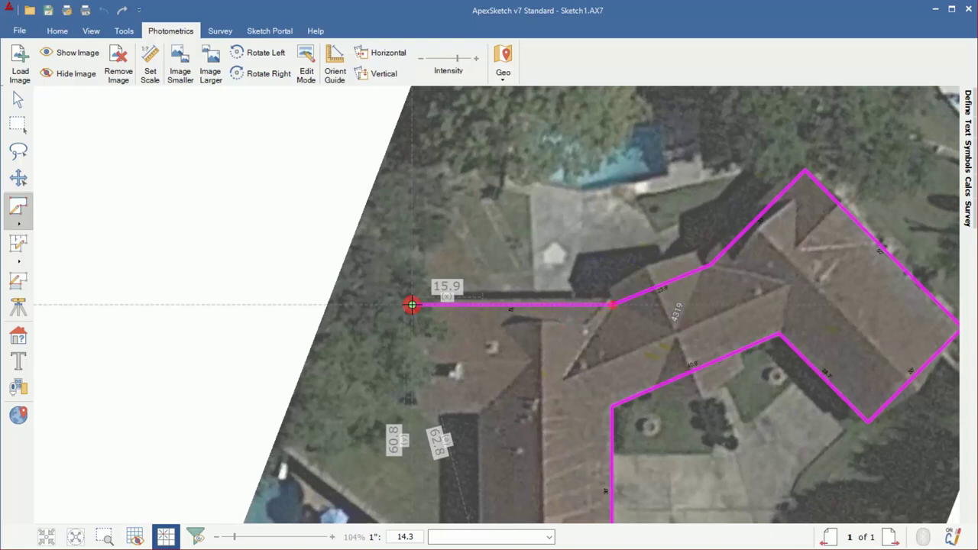
scroll(411, 305, "up", 1)
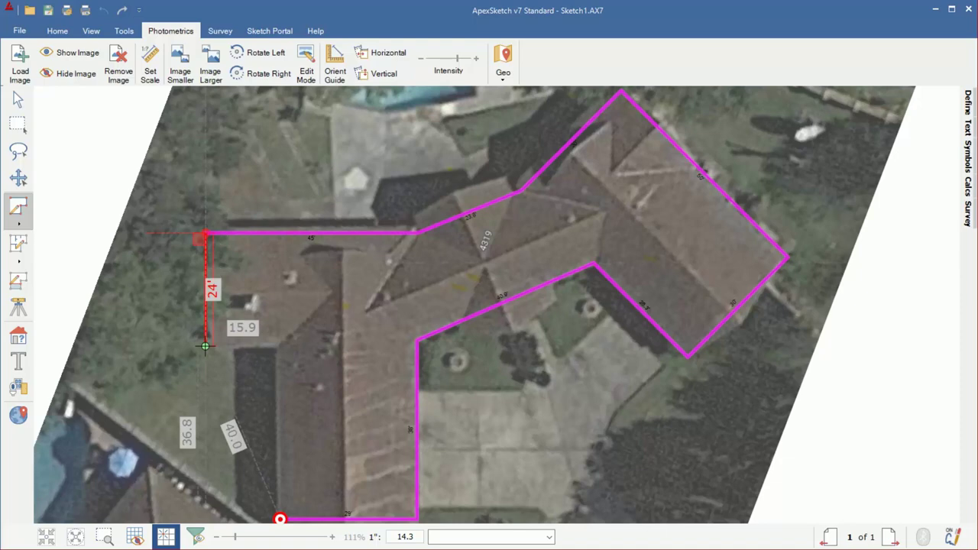
left_click(204, 347)
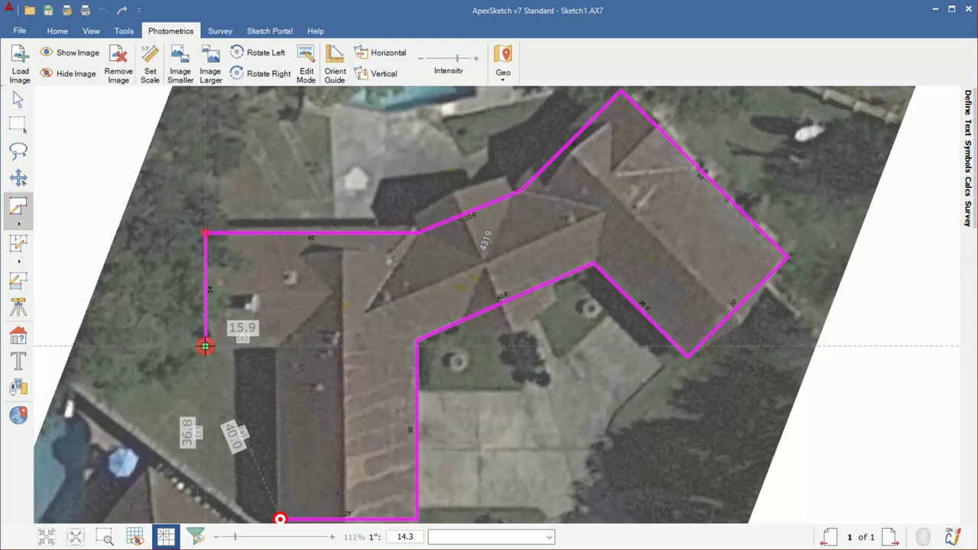
left_click(205, 346)
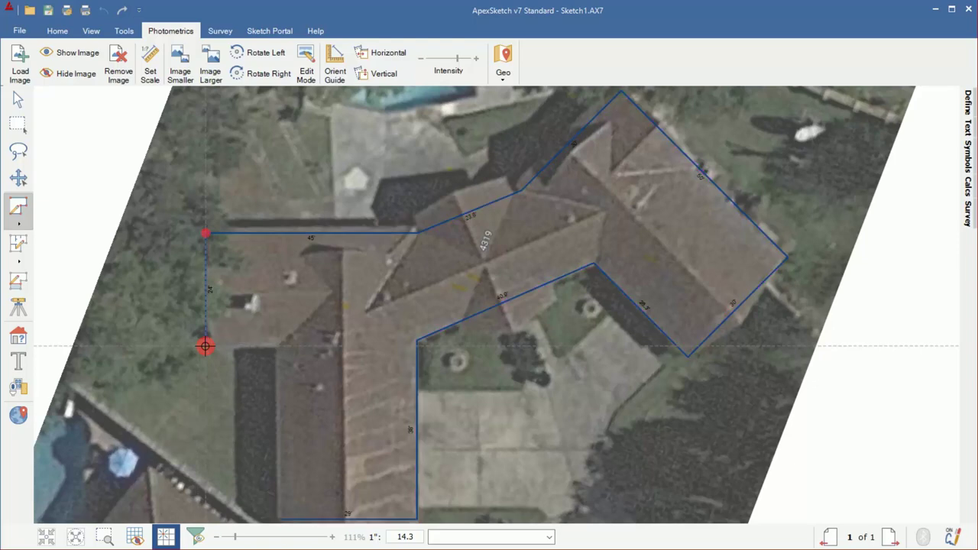
Lower the aerial image's intensity so it fades behind the traced walls, and leave the pen tool
left_click_drag(457, 59, 445, 60)
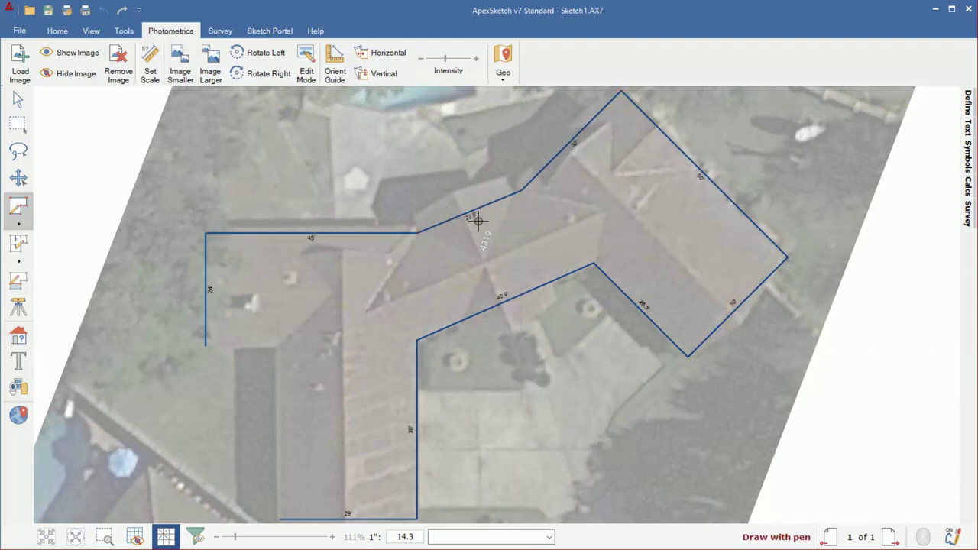
left_click(18, 99)
scroll(520, 392, "down", 1)
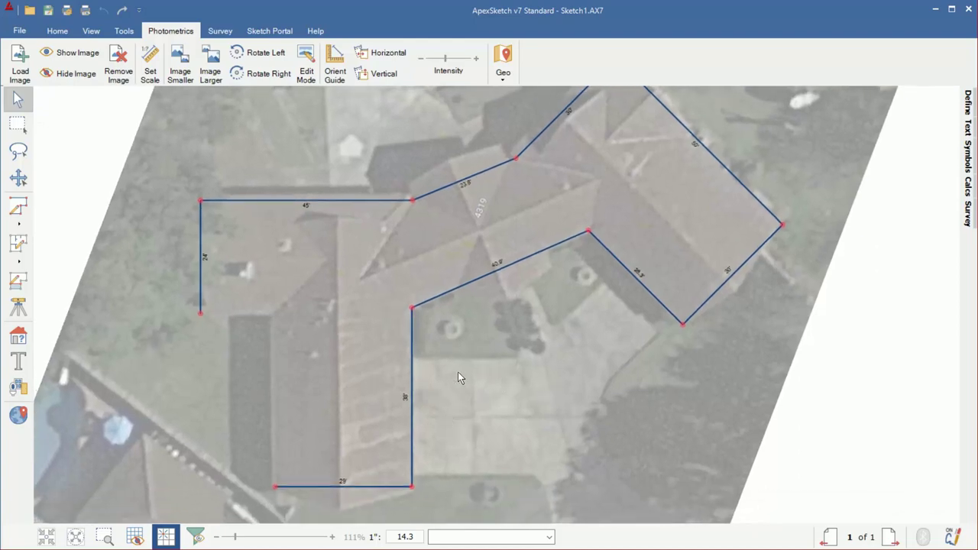
Set the straight courtyard wall's length to 36.5 ft and the angled courtyard wall's length to 39.4 ft
left_click(413, 373)
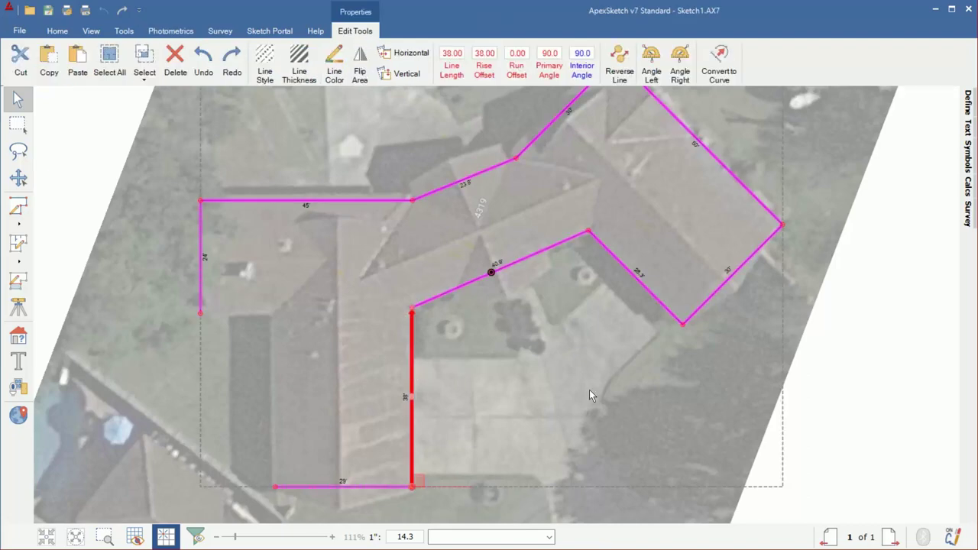
type("36.5")
key("Return")
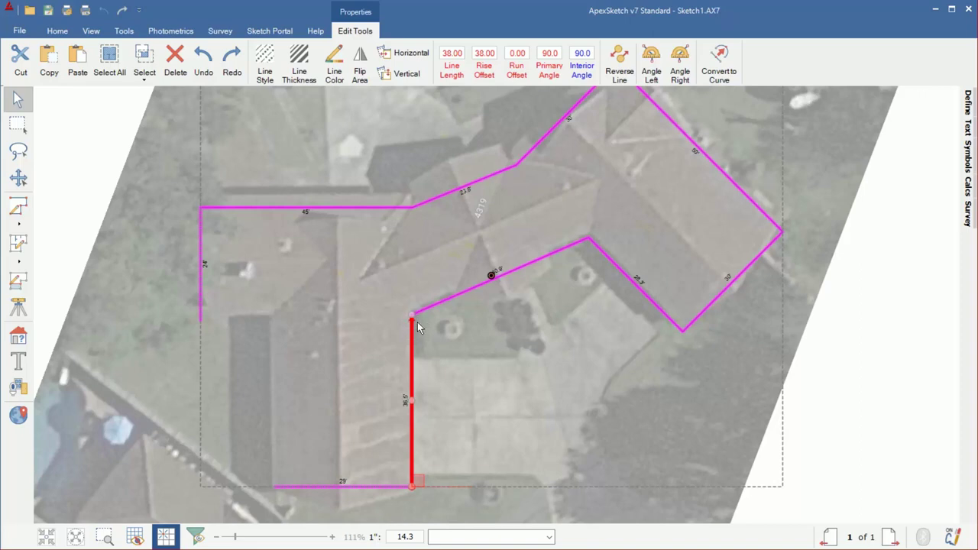
left_click(462, 293)
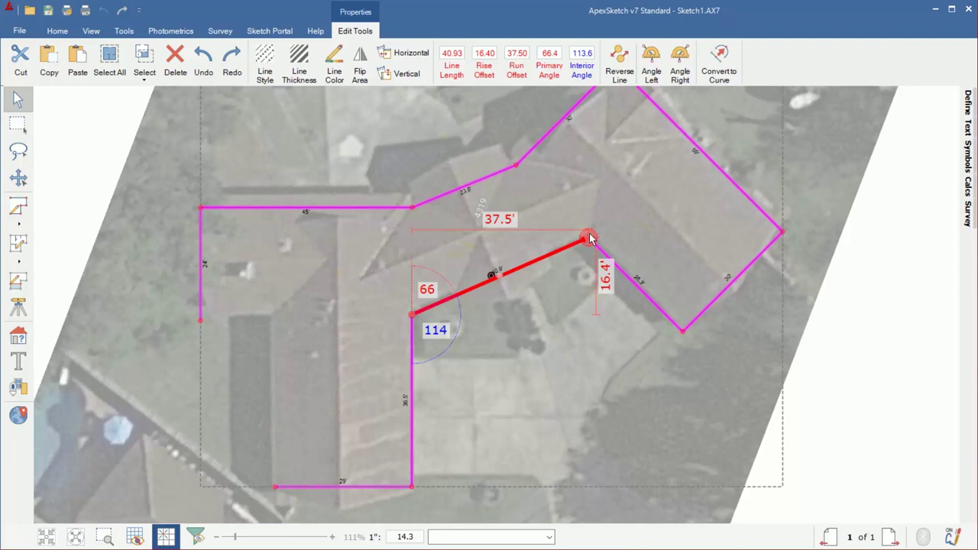
type("39.4")
key("Return")
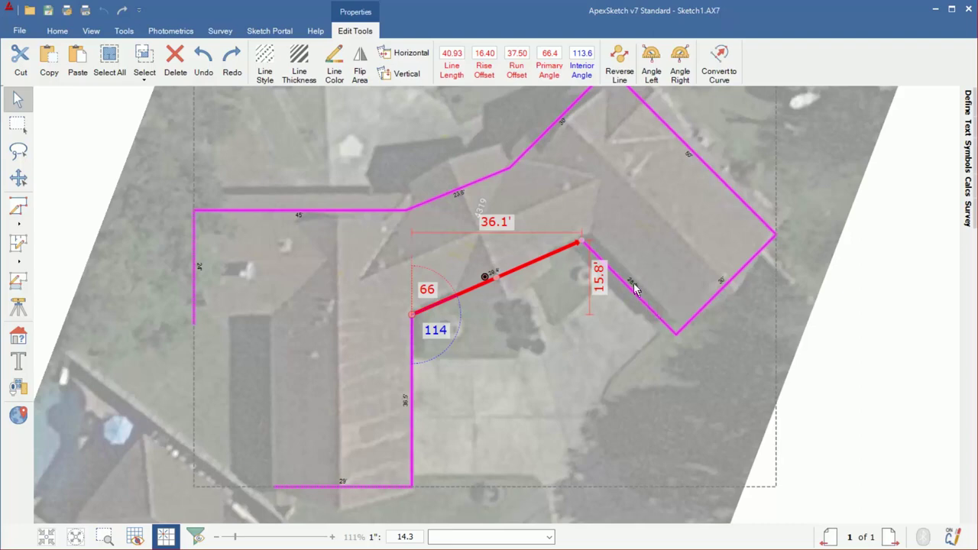
Set the far wing's diagonal inner wall to 27 ft and its adjoining end wall to 29.7 ft
left_click(648, 309)
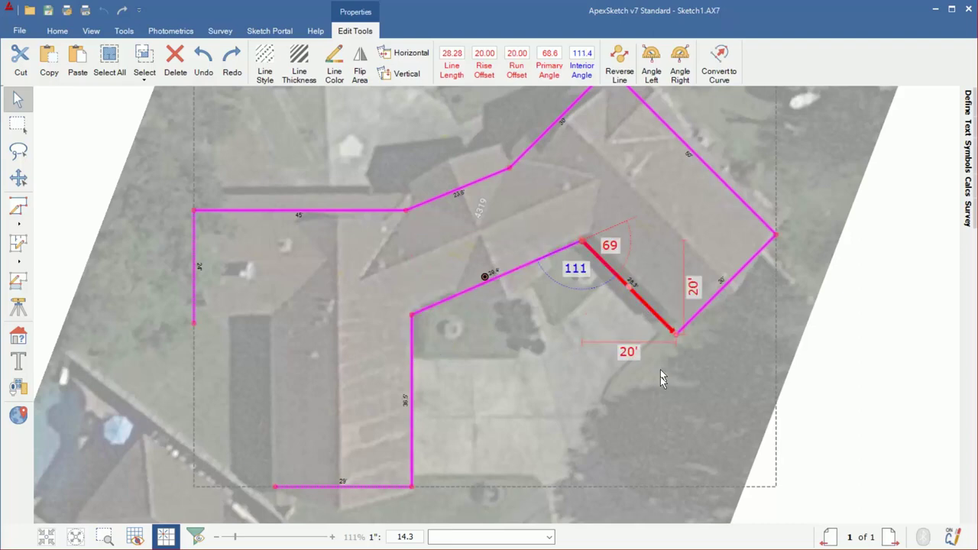
type("27")
key("Return")
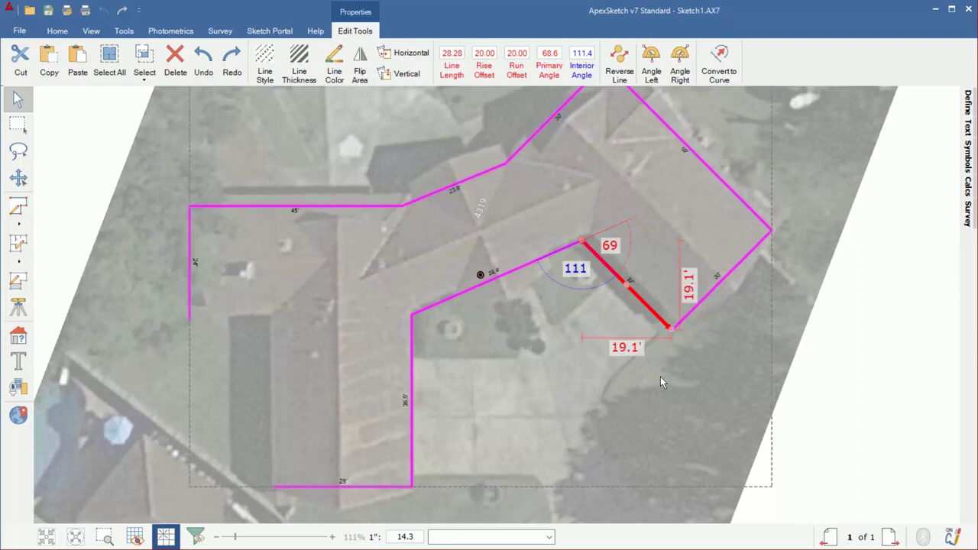
left_click(700, 419)
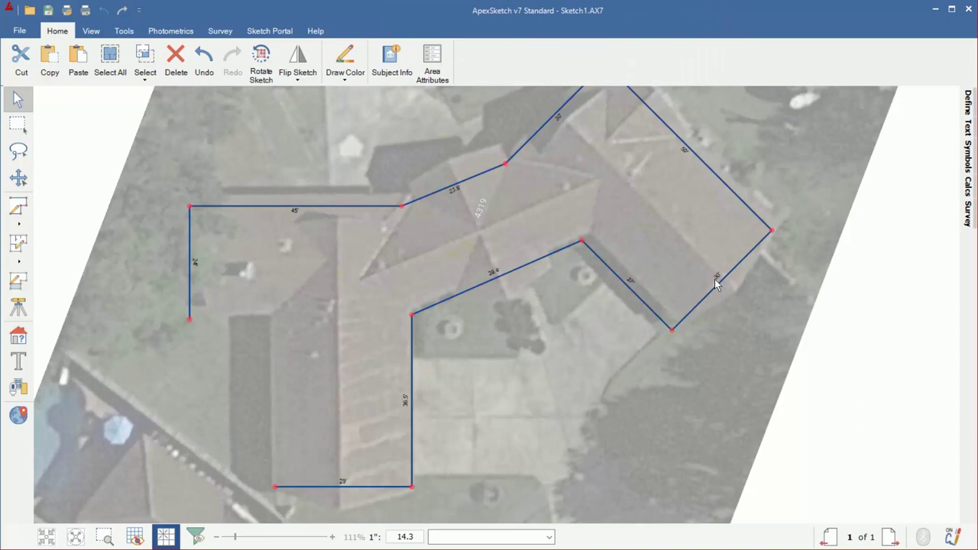
left_click(717, 285)
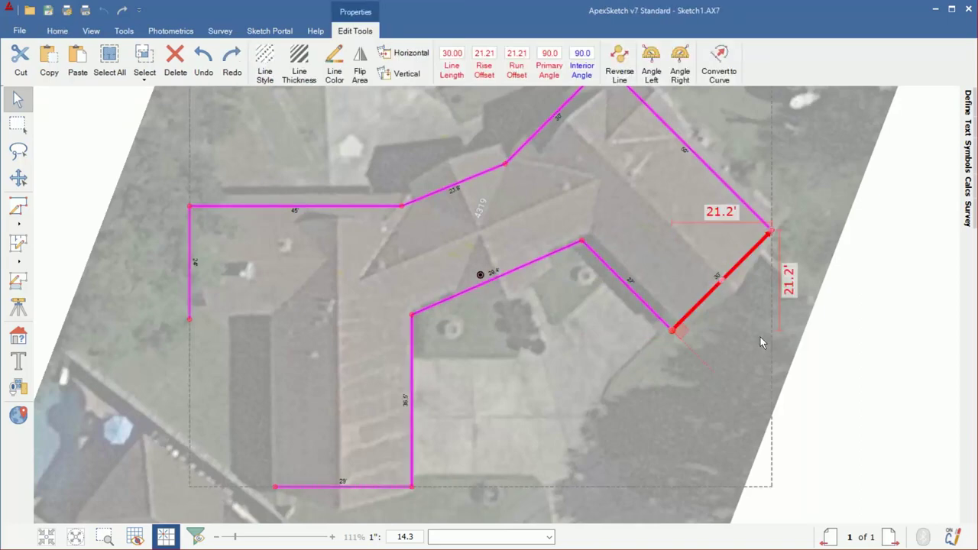
type("29.7")
key("Return")
left_click(764, 333)
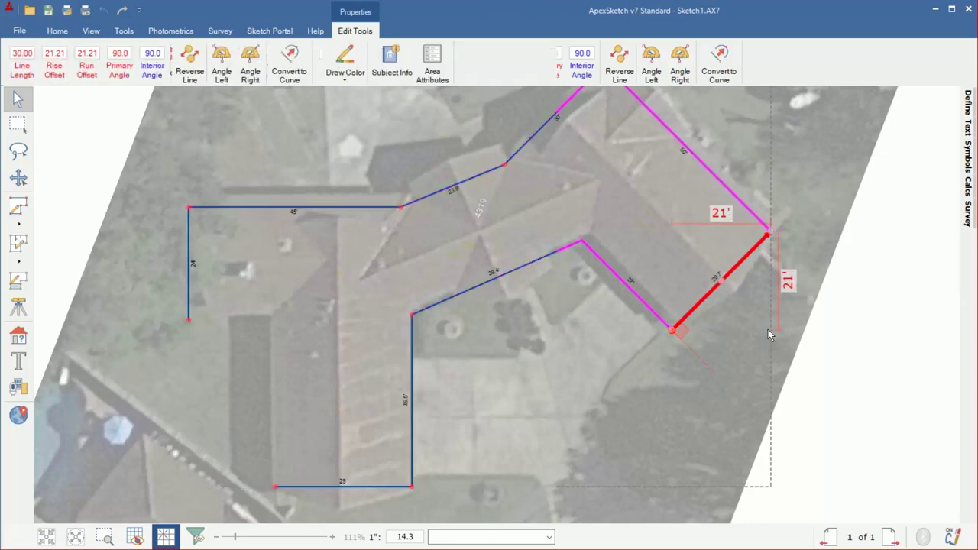
Set the far wing's rear end wall to 30.1 ft and the adjoining angled rear wall to 21.5 ft
middle_click_drag(815, 263, 811, 384)
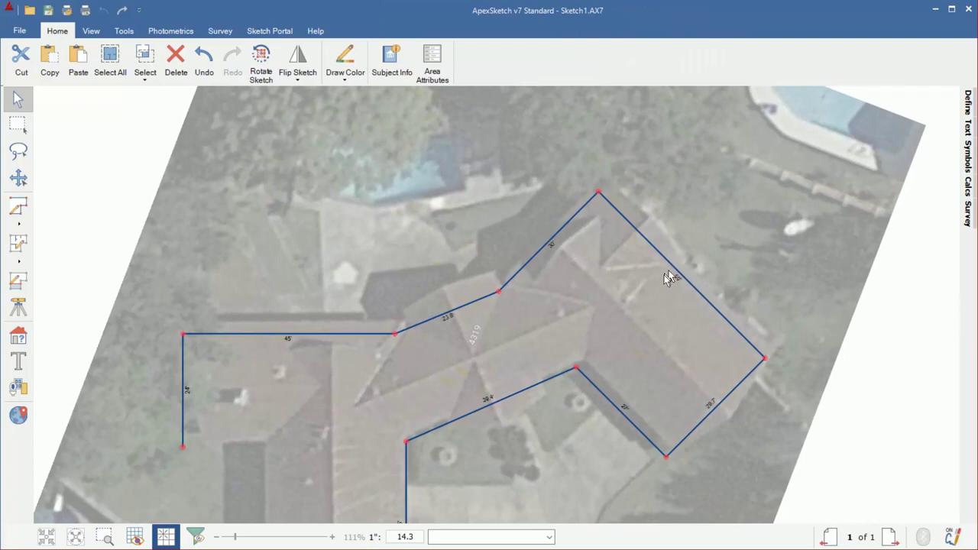
left_click(523, 272)
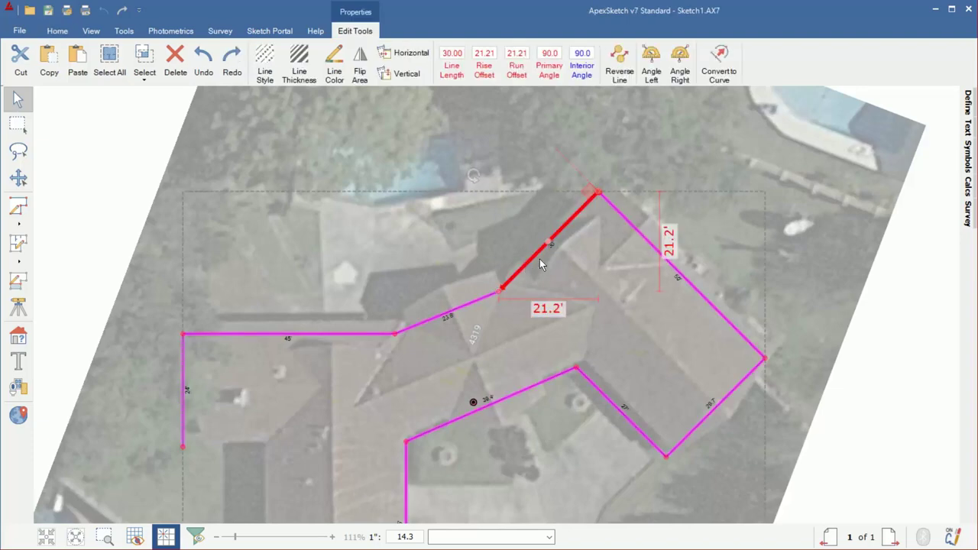
type("30.1")
key("Return")
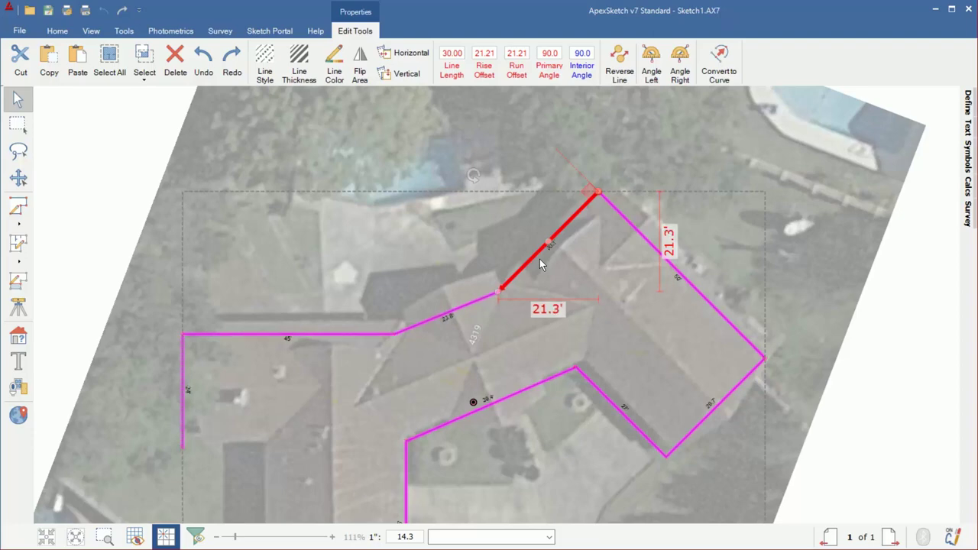
left_click(461, 305)
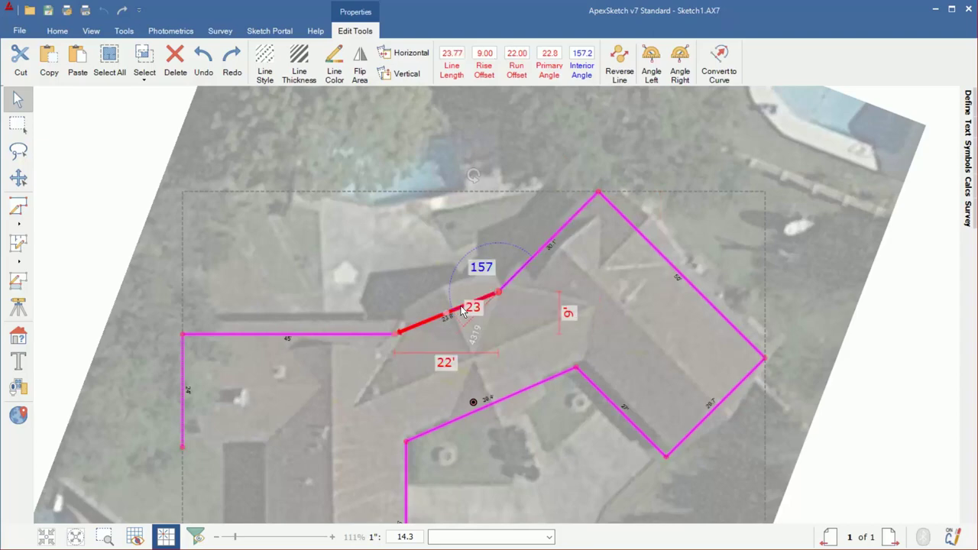
type("21.8")
key("BackSpace")
type("5")
key("Return")
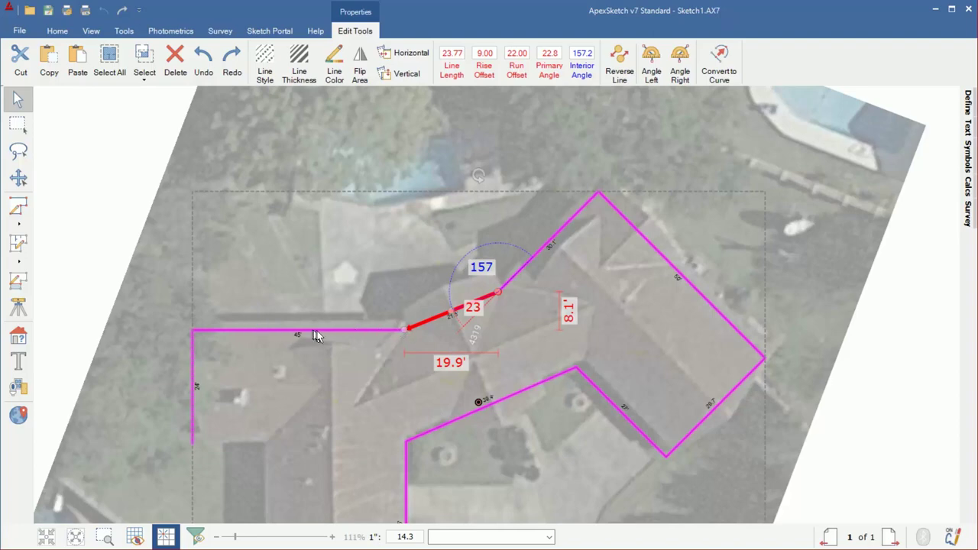
Set the long straight rear wall to 42 ft and the rear extension's side wall to 26 ft
left_click(336, 330)
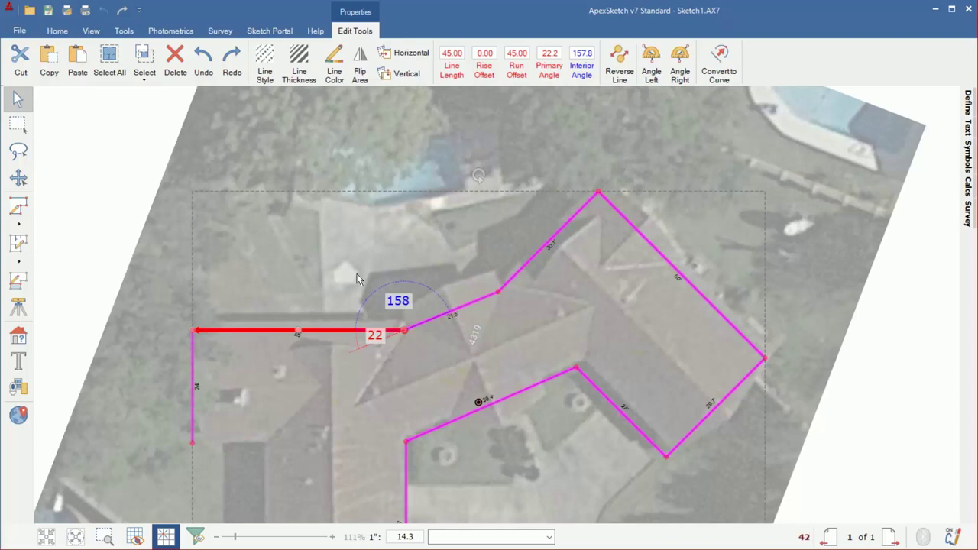
type("42")
key("Return")
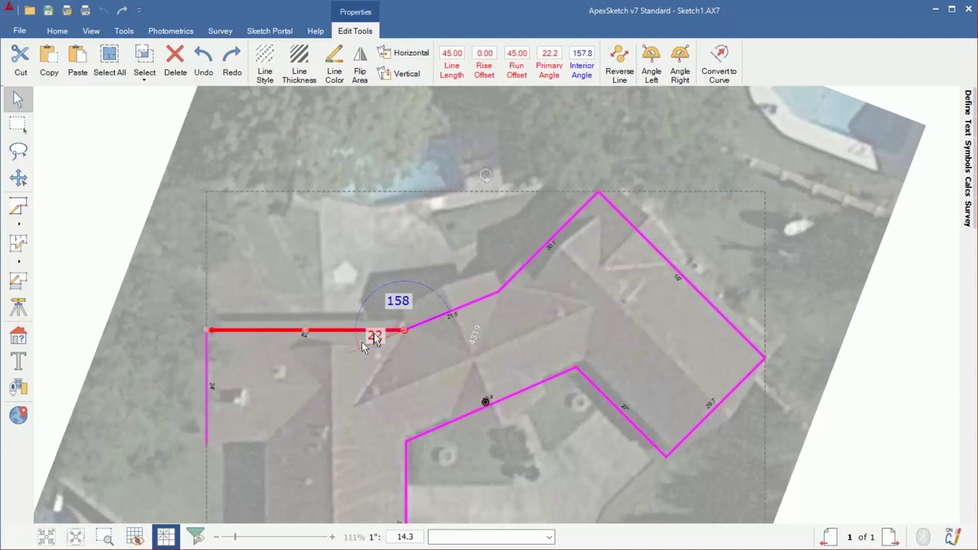
left_click(207, 364)
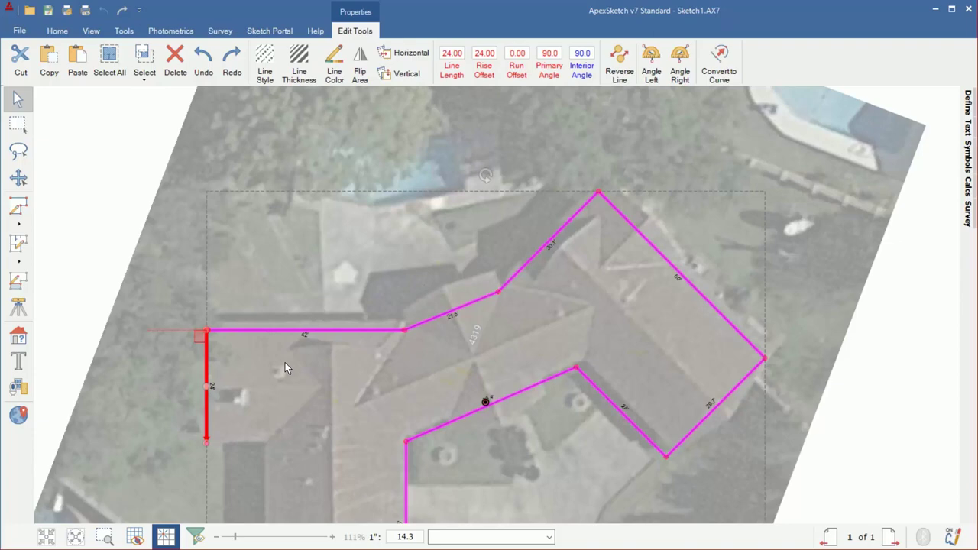
type("26")
key("Return")
left_click(128, 443)
Close the outline from the rear extension's open corner with perpendicular walls about 13.3 ft and 34.1 ft long
middle_click_drag(133, 481, 131, 301)
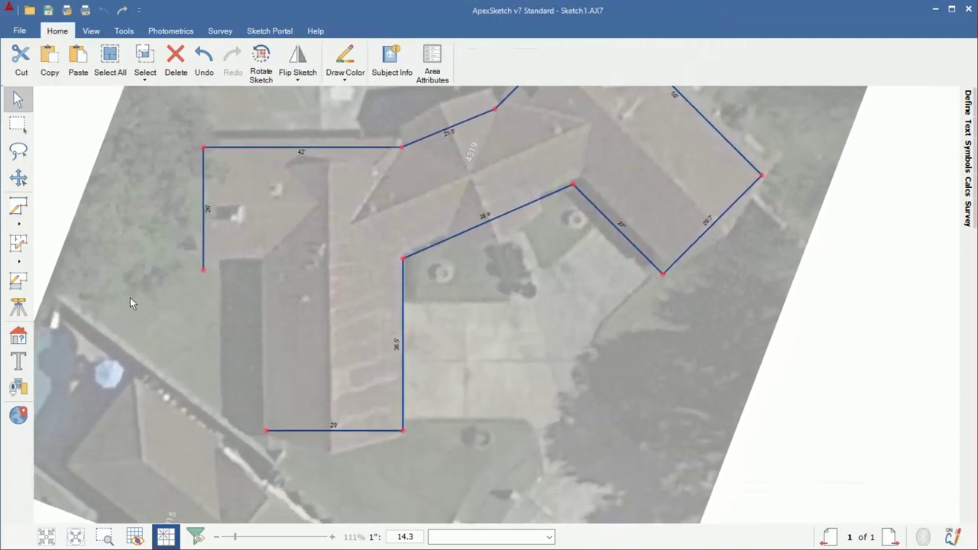
left_click(203, 271)
left_click(19, 205)
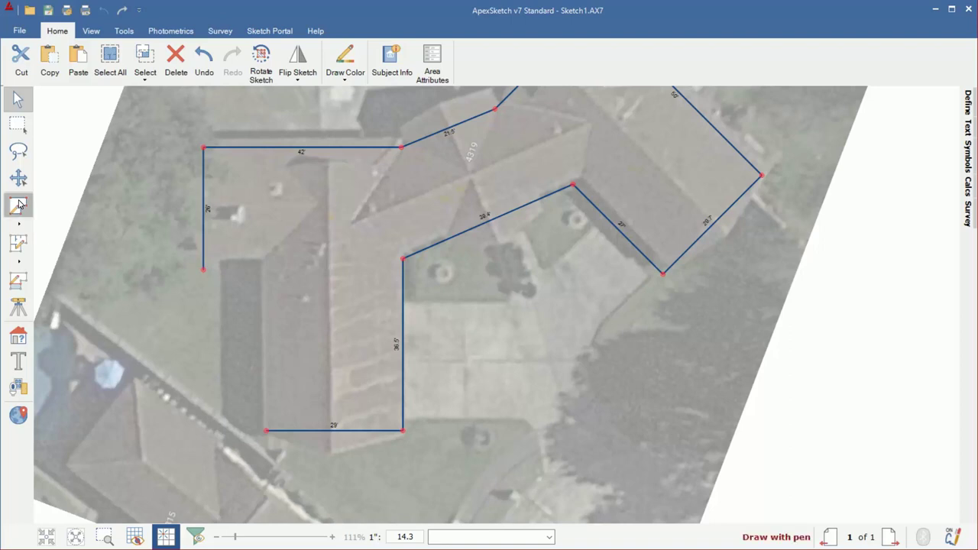
left_click(204, 270)
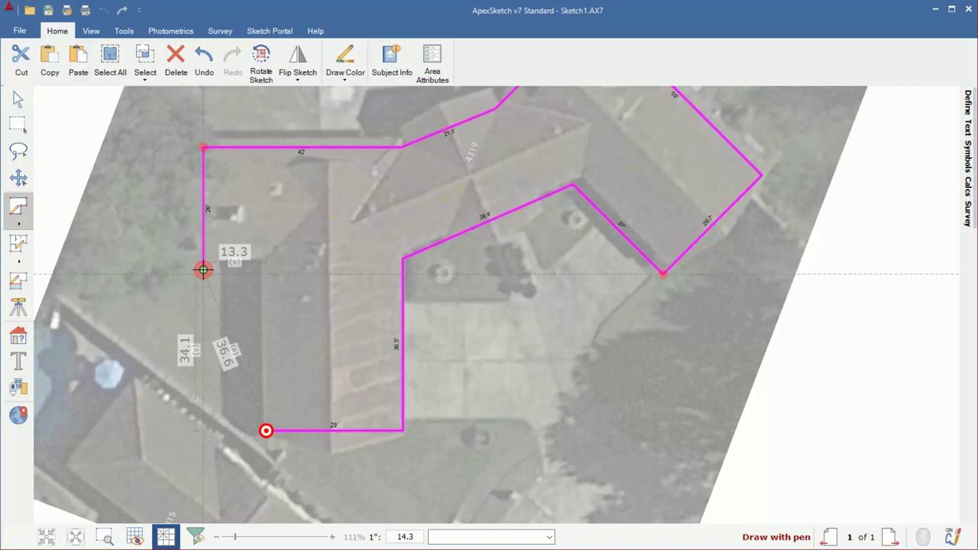
left_click(266, 269)
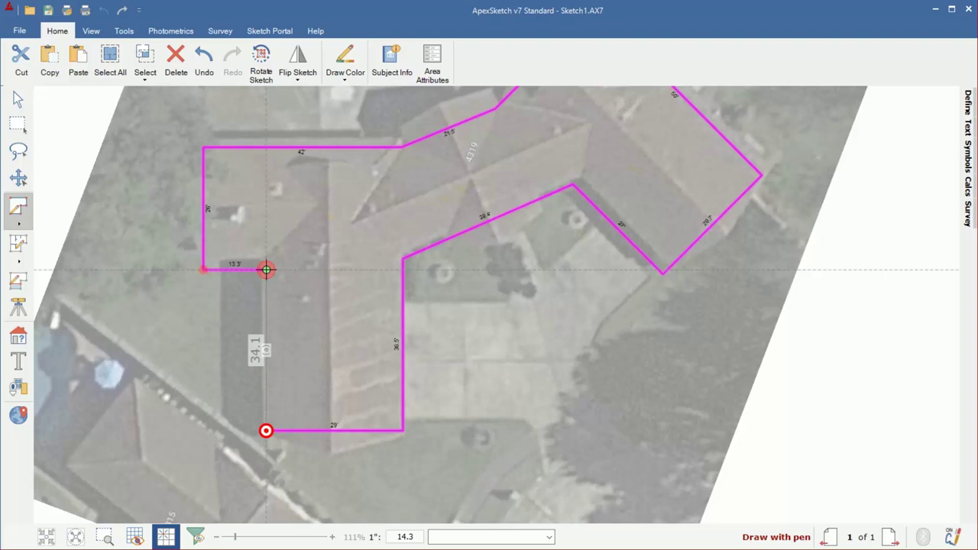
left_click(266, 430)
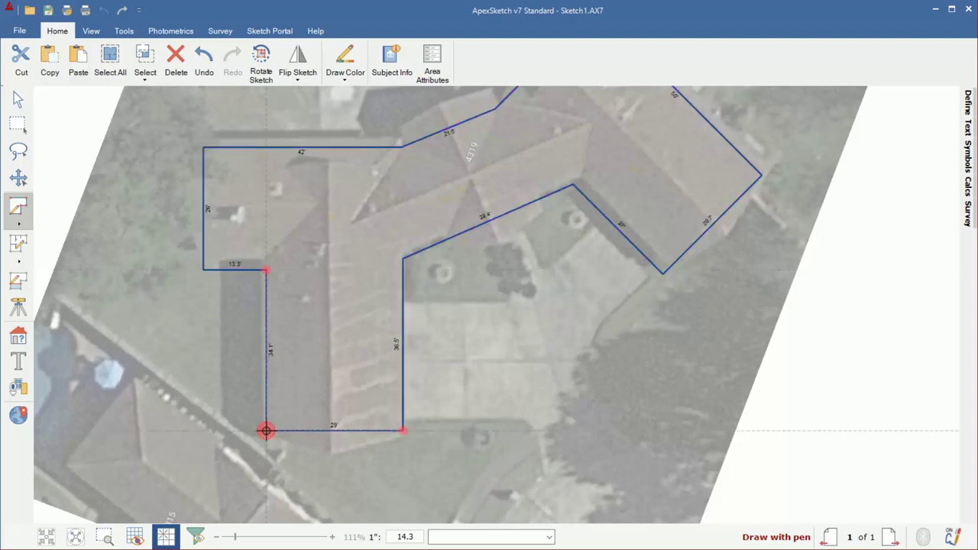
left_click(18, 100)
mouse_move(528, 289)
middle_mouse_down()
mouse_move(518, 336)
mouse_move(495, 343)
middle_mouse_up()
scroll(484, 344, "down", 1)
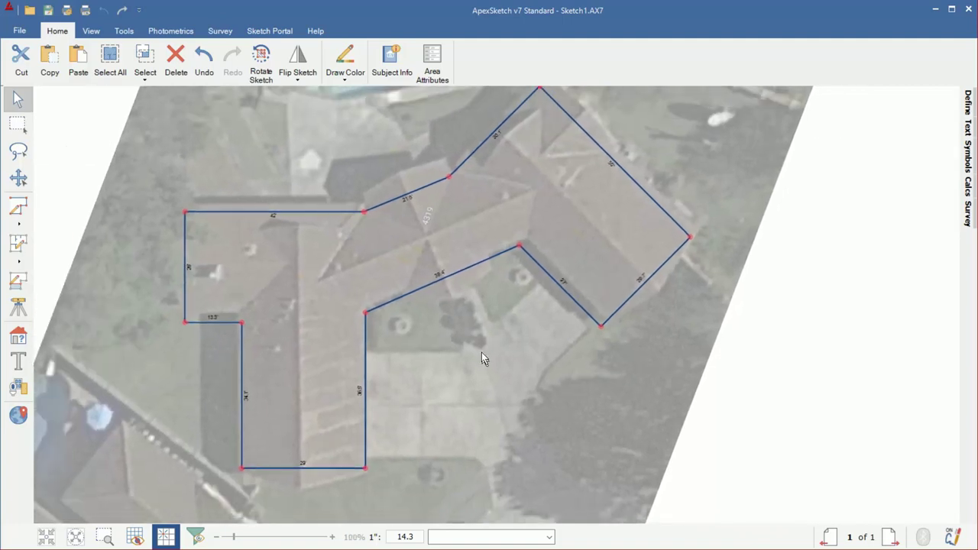
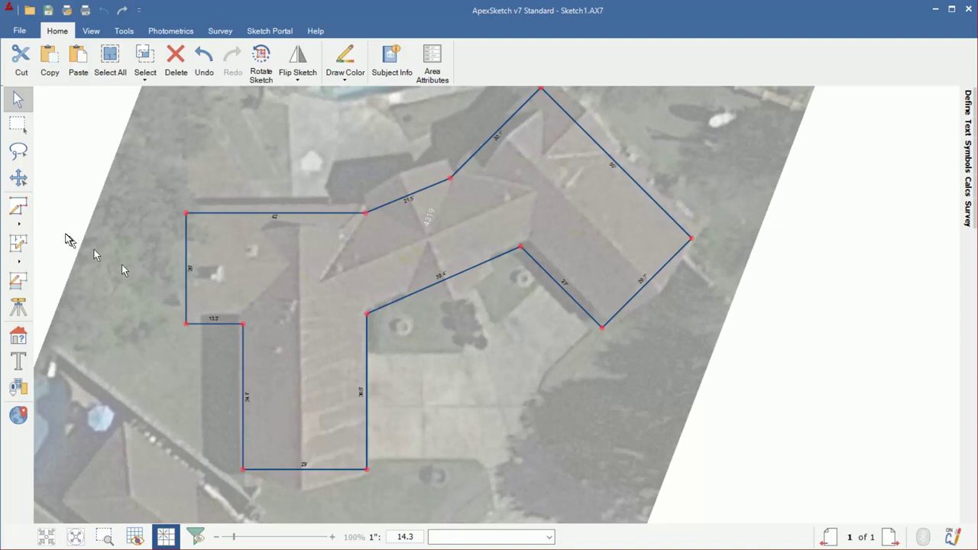
Draw a stepped dividing wall of 16.5, 3 and 12.5 ft across the front wing, starting 31 ft up its outer wall
left_click(18, 206)
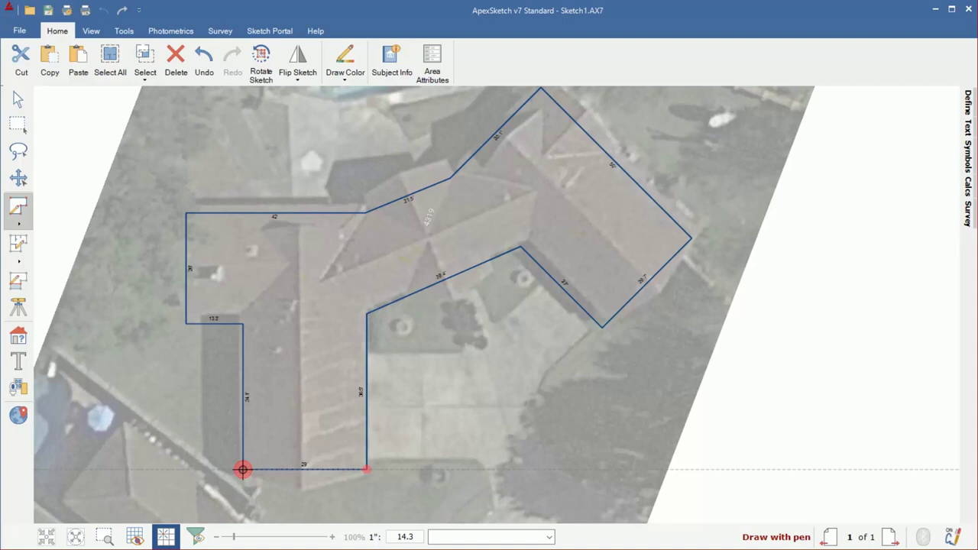
type("31")
key("Escape")
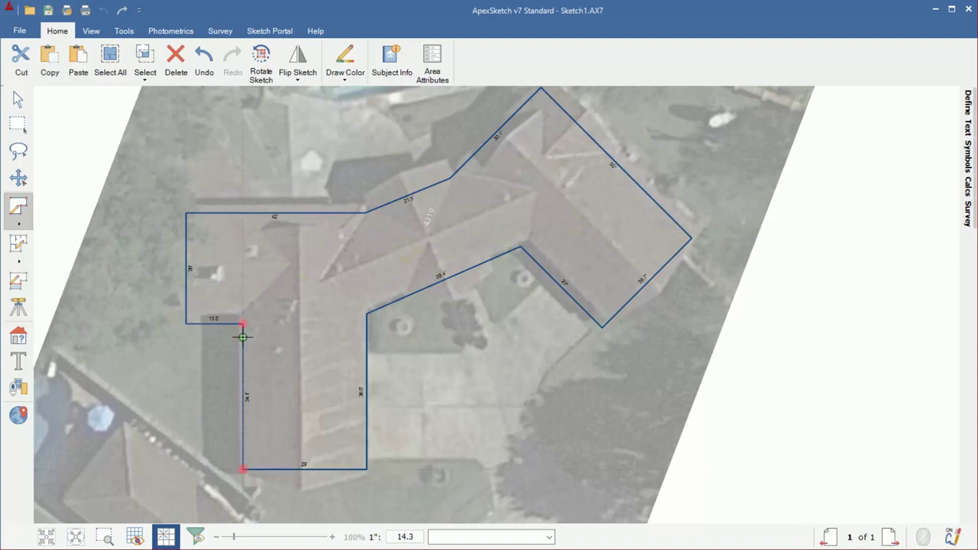
type("16.5")
key("Right")
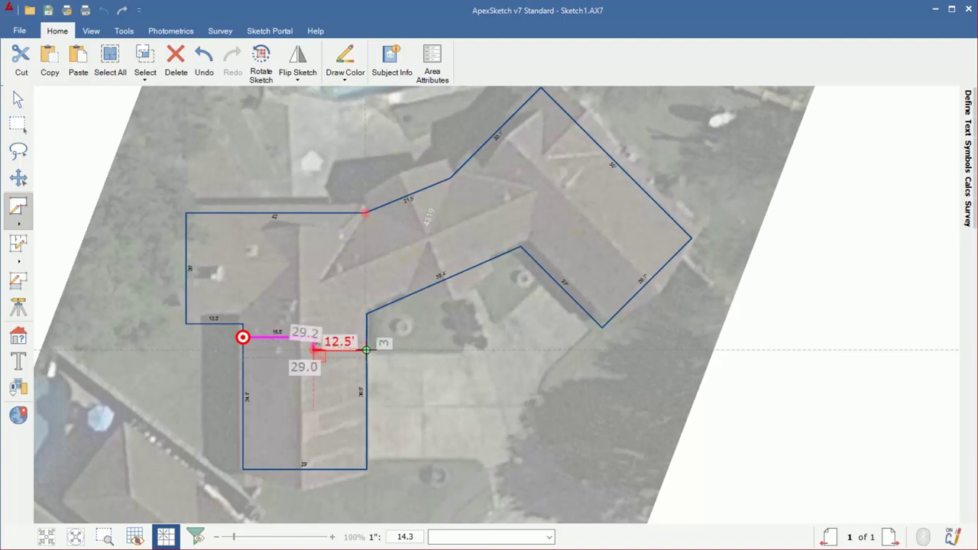
left_click(367, 349)
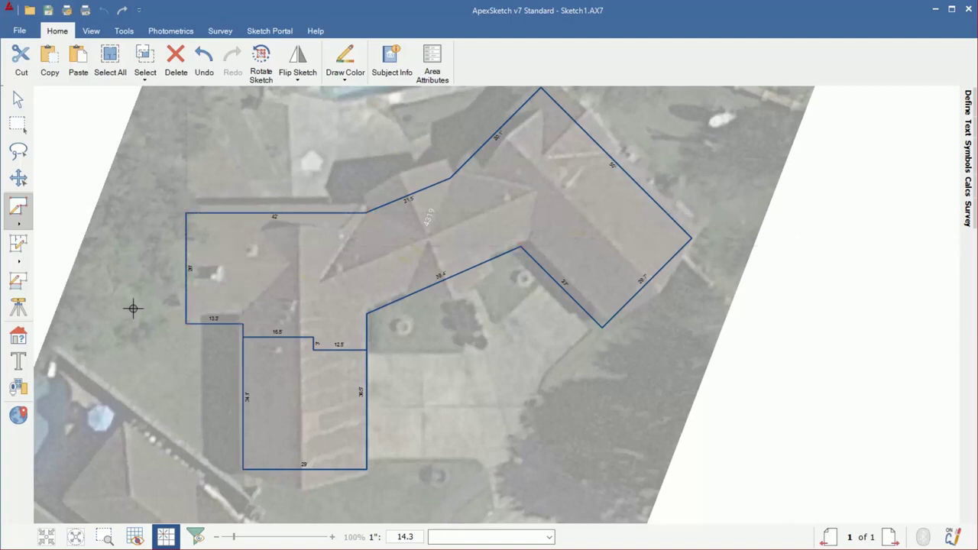
Add a 12 by 26 ft rectangular area against the outer side of the rear extension's 26 ft wall
left_click(185, 213)
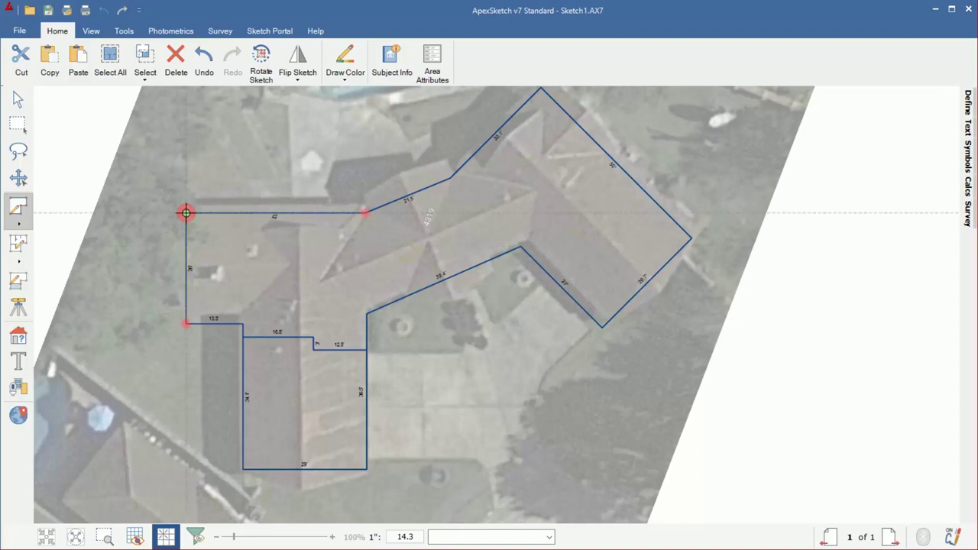
left_click(134, 213)
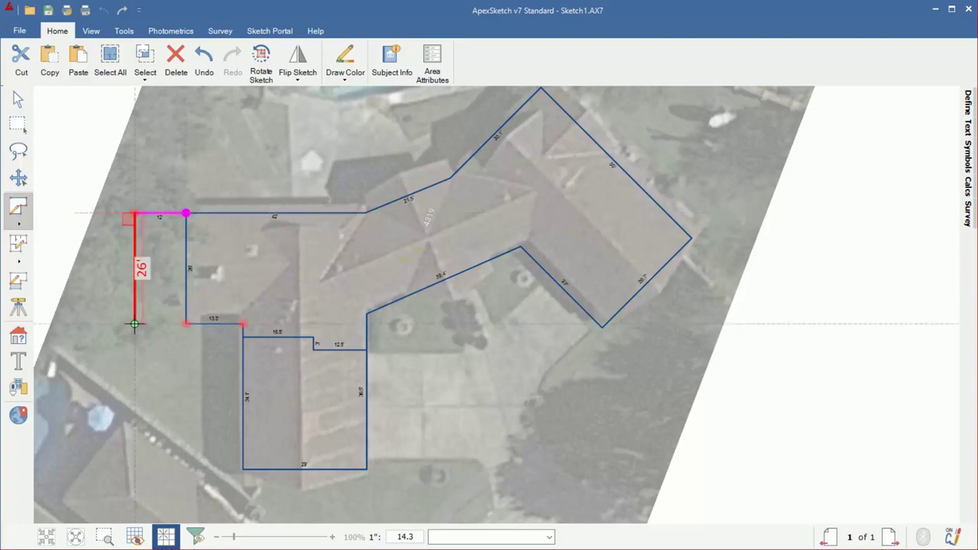
left_click(135, 324)
left_click(186, 325)
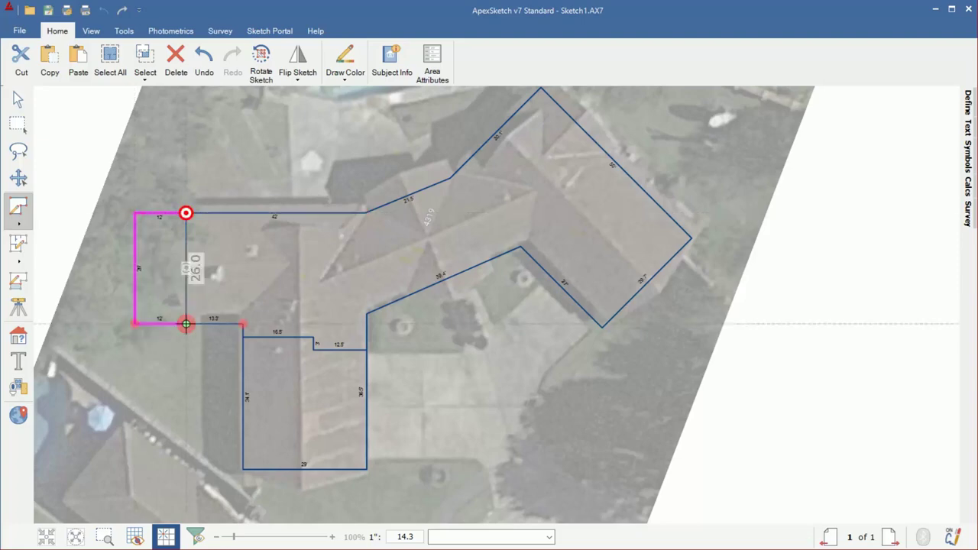
key("Return")
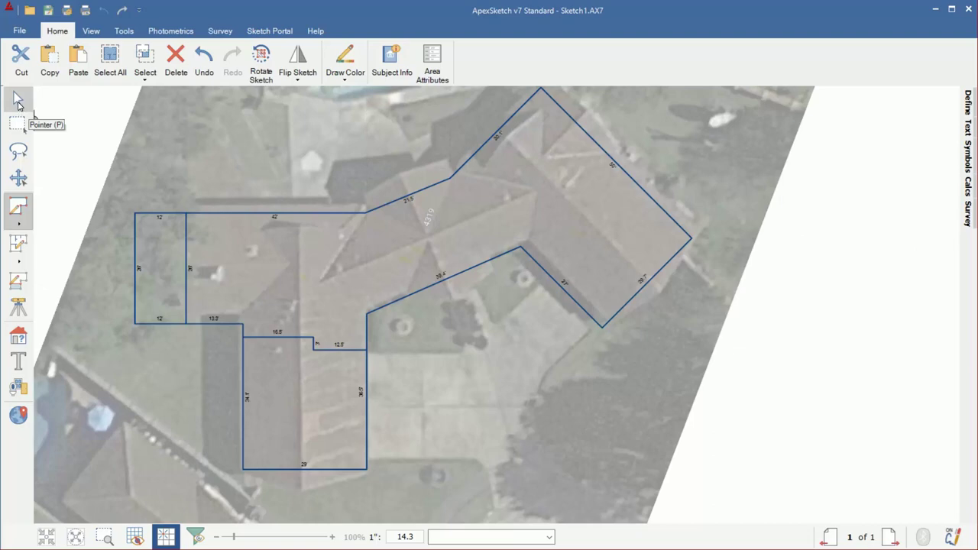
Rotate the sketch and aerial image so that the angled courtyard wall is horizontal
left_click(18, 100)
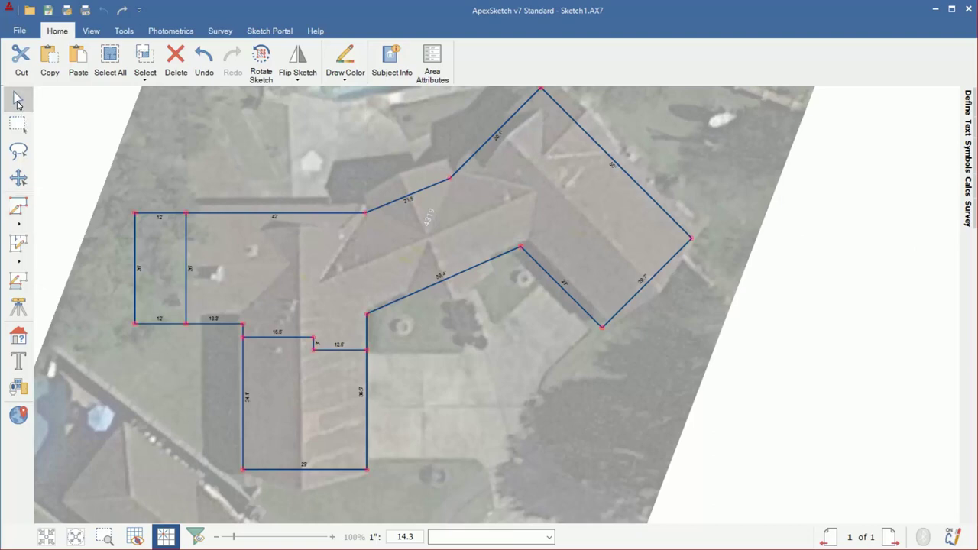
left_click(420, 290)
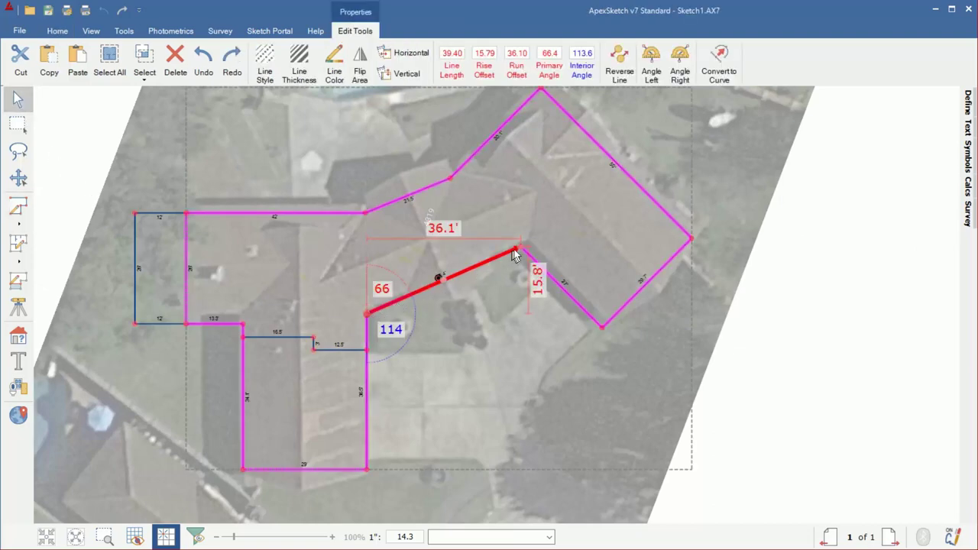
left_click(409, 55)
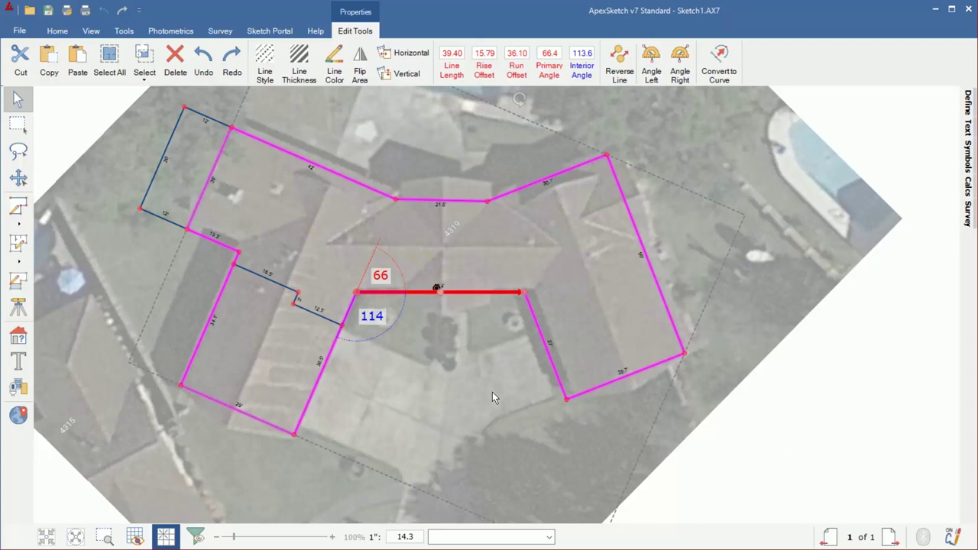
Draw an 18 by 4 ft rectangular area on the courtyard side of the 39.4 ft wall, starting 12 ft from its left corner
left_click(435, 329)
left_click(359, 293)
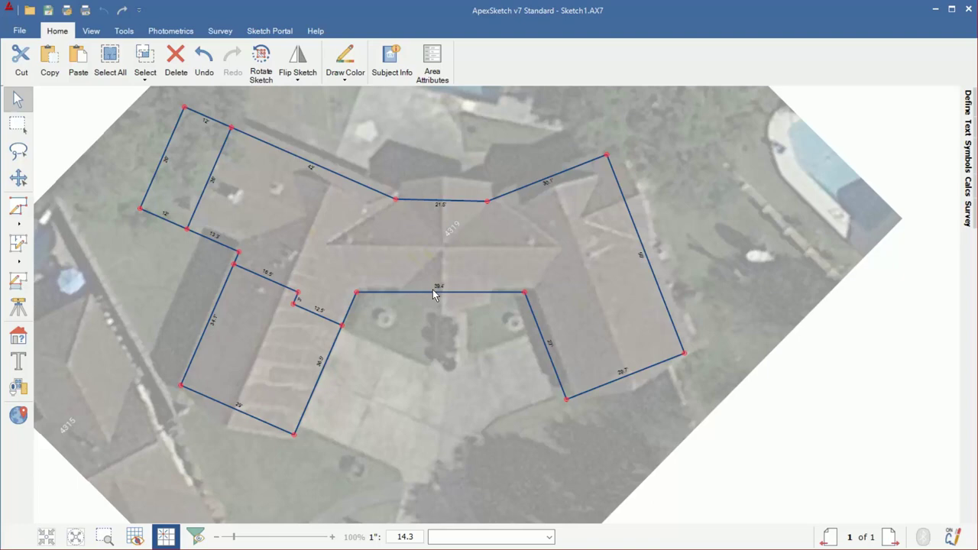
left_click(15, 206)
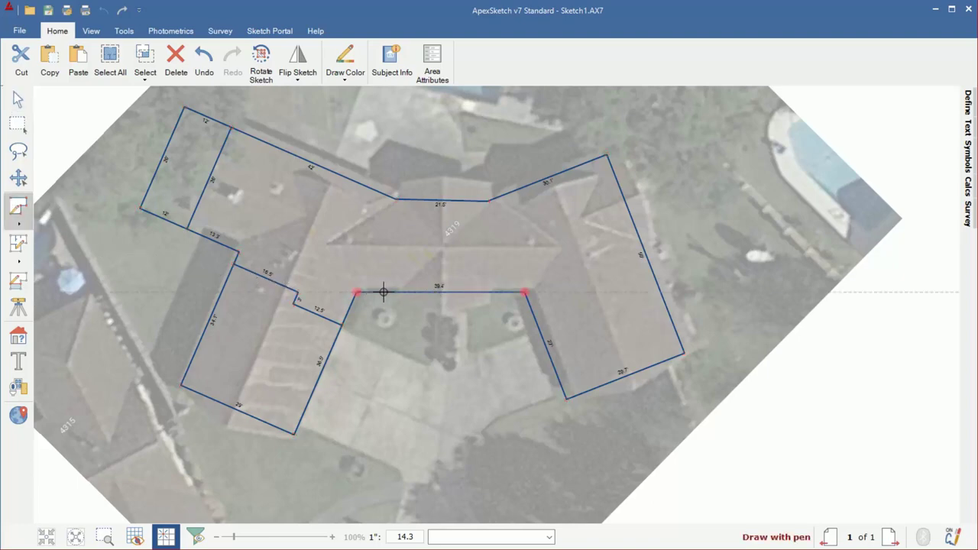
left_click(356, 292)
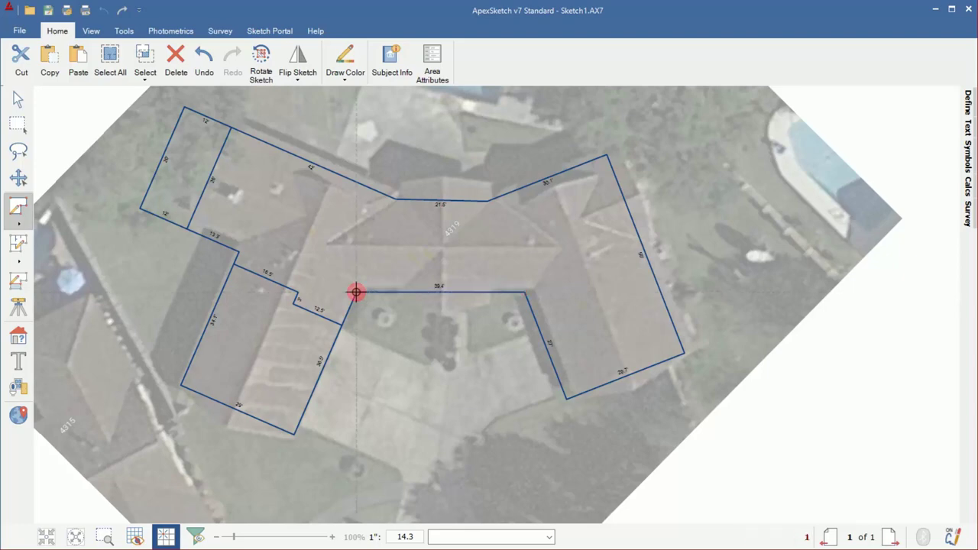
type("6")
left_click(407, 292)
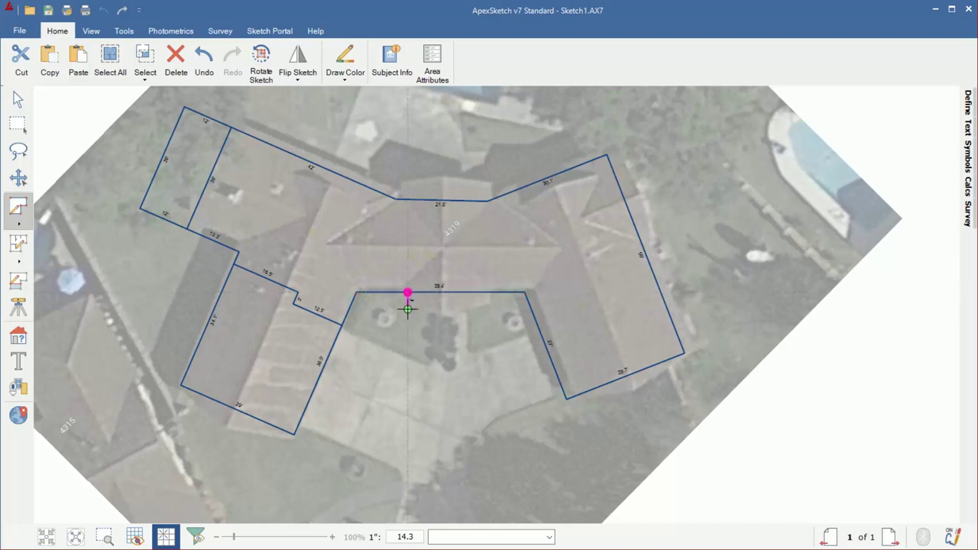
left_click(407, 309)
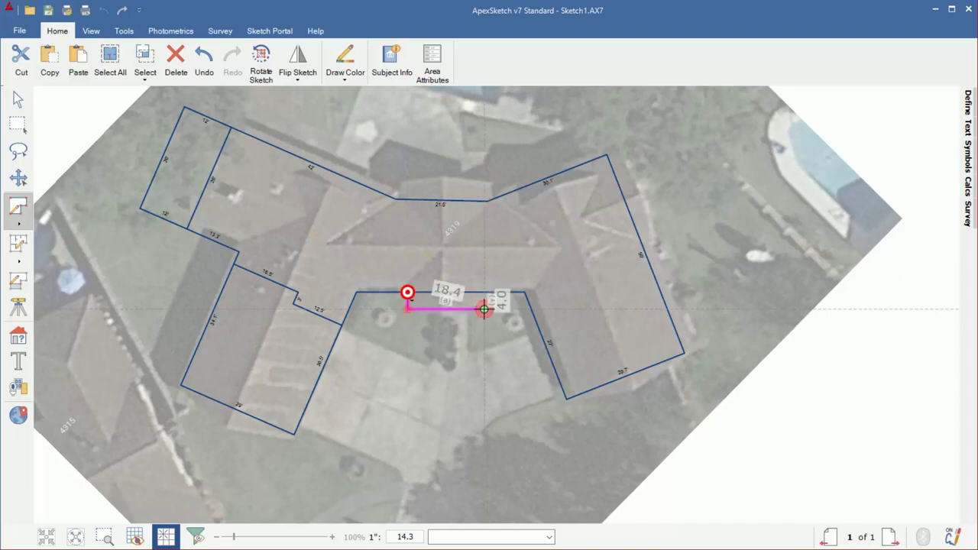
left_click(484, 309)
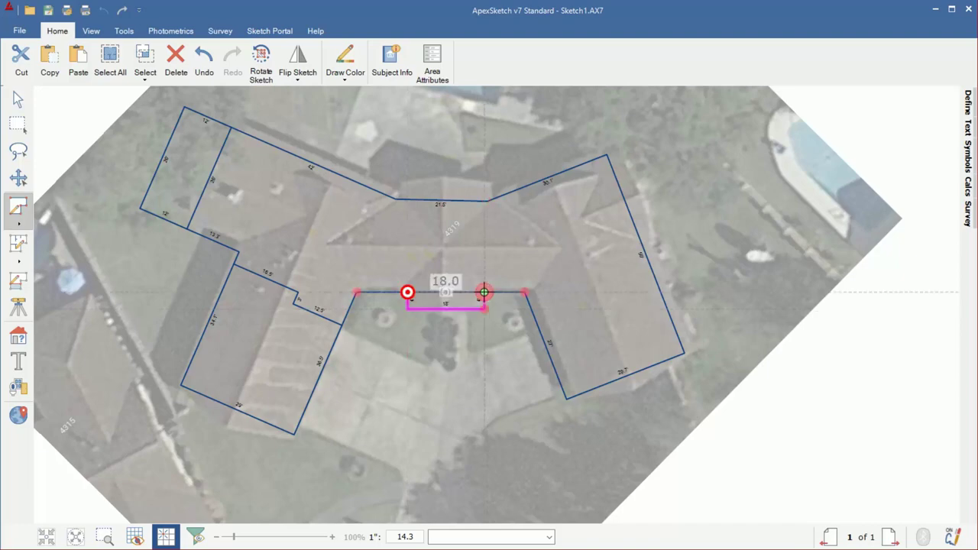
left_click(484, 293)
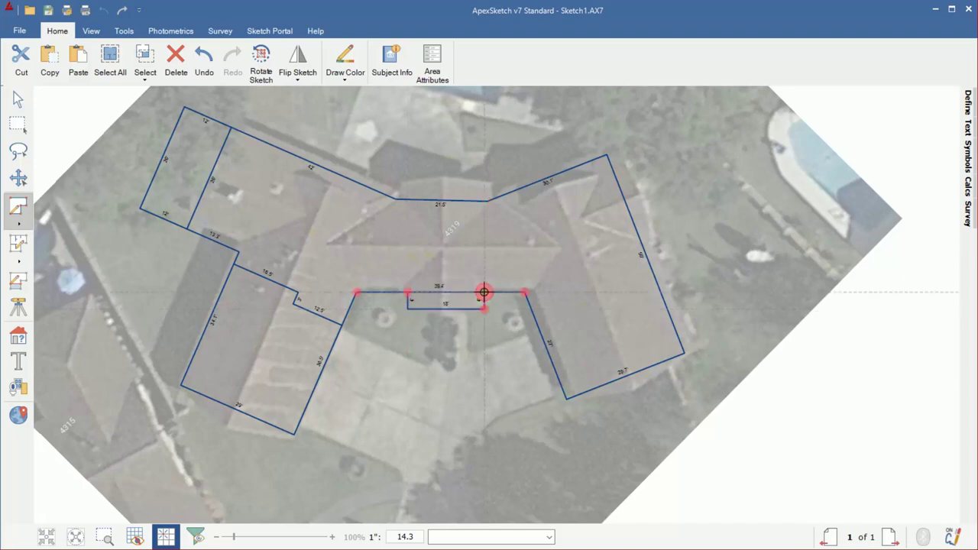
Rotate the sketch so that the 21.5 ft rear wall is horizontal, and delete that wall
left_click(21, 101)
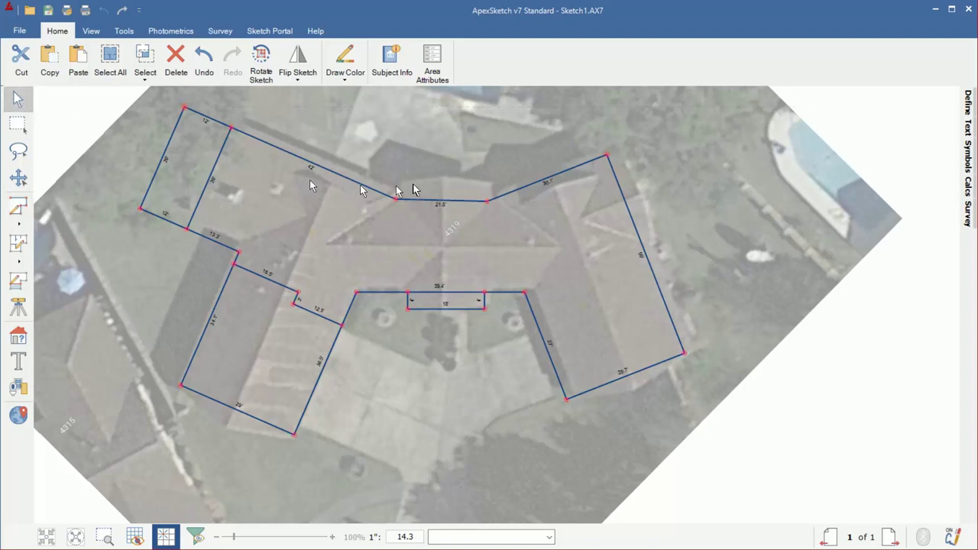
left_click(451, 202)
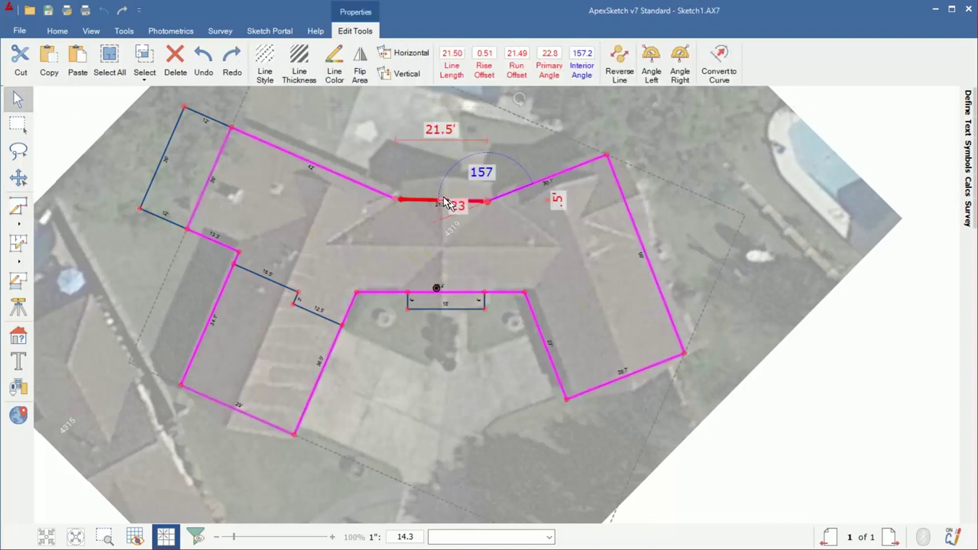
left_click(408, 55)
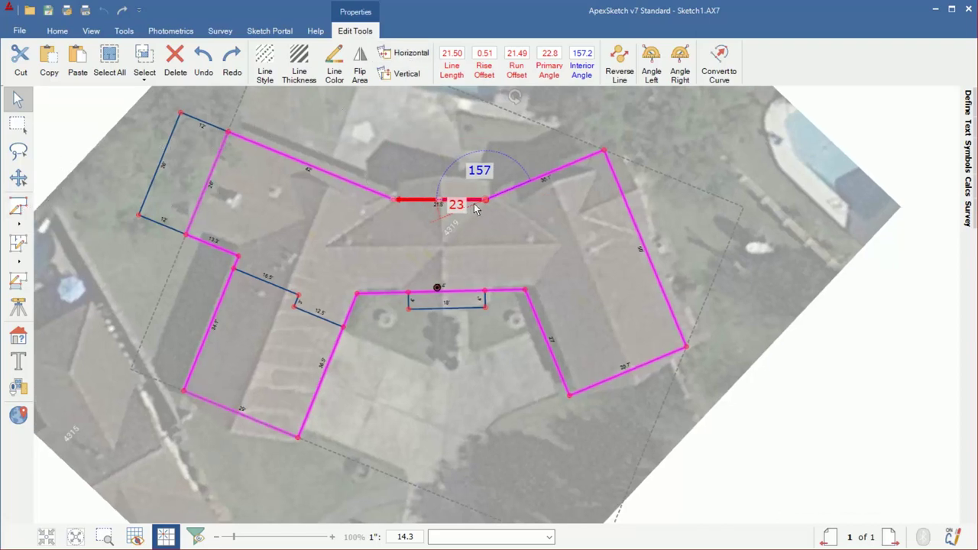
key("Delete")
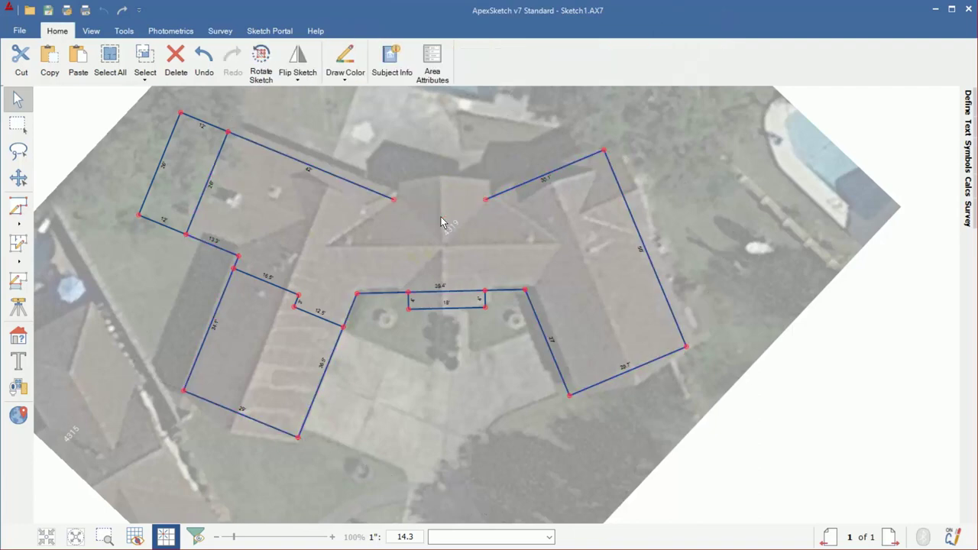
Close the rear gap from the 42 ft wall's end with 5.5 ft segments either side of a 10.5 by 4 ft outward bump-out
left_click(18, 206)
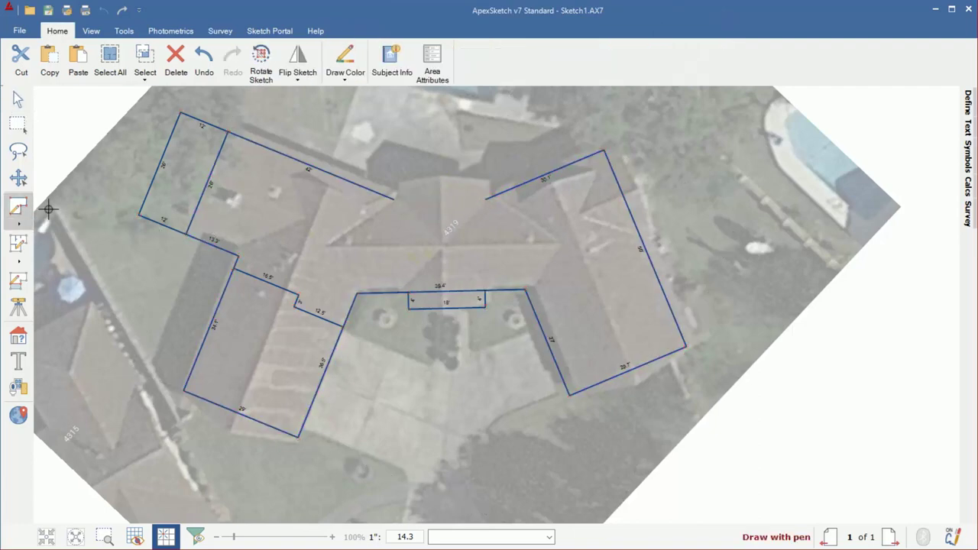
left_click(394, 200)
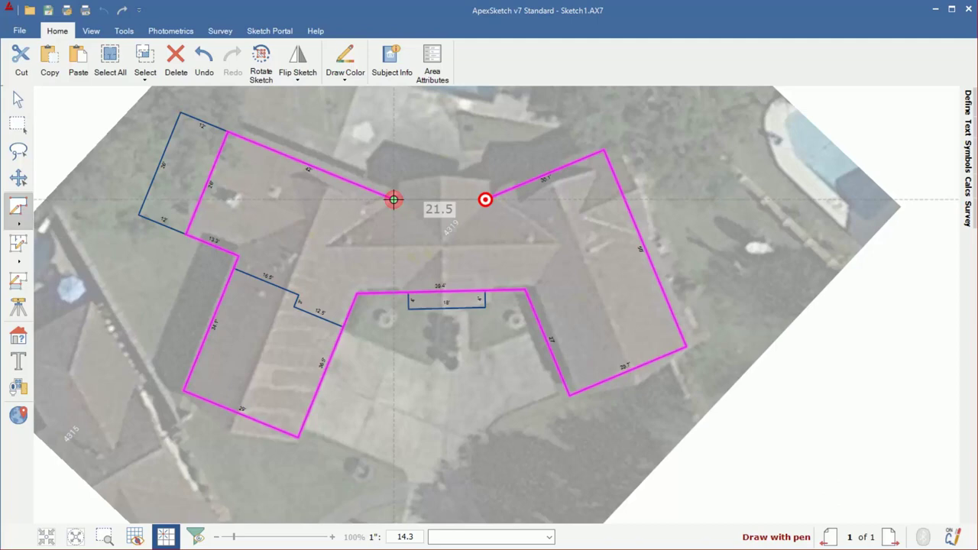
type("5.6")
key("Right")
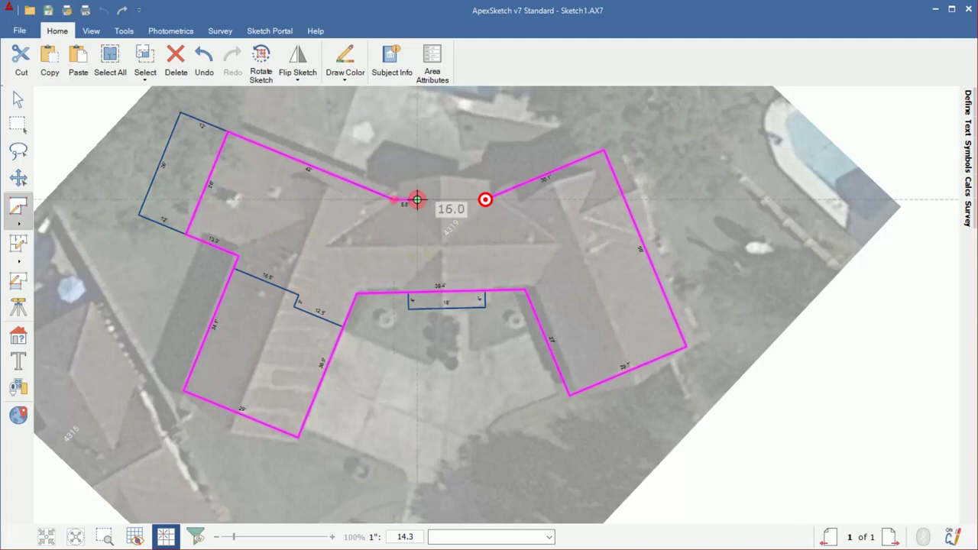
type("3")
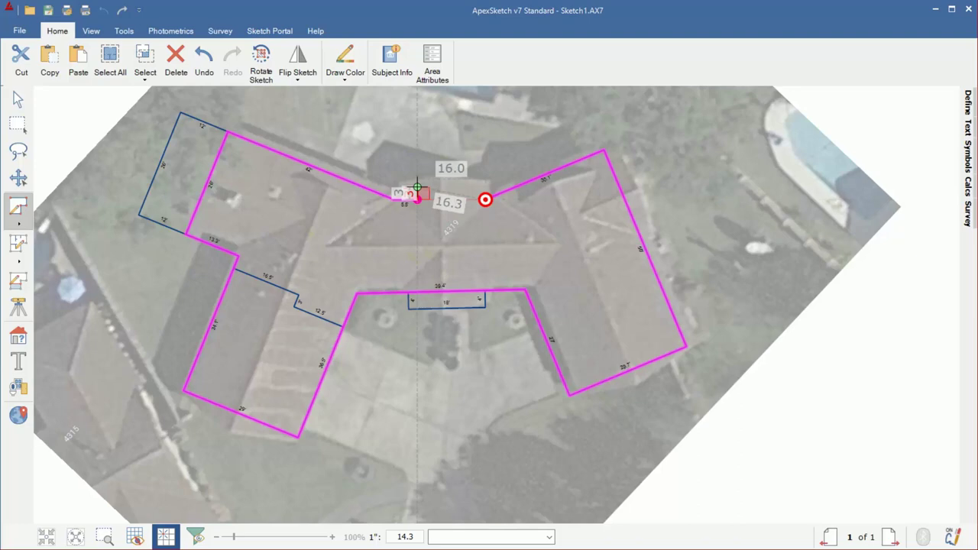
key("BackSpace")
type("4")
key("Up")
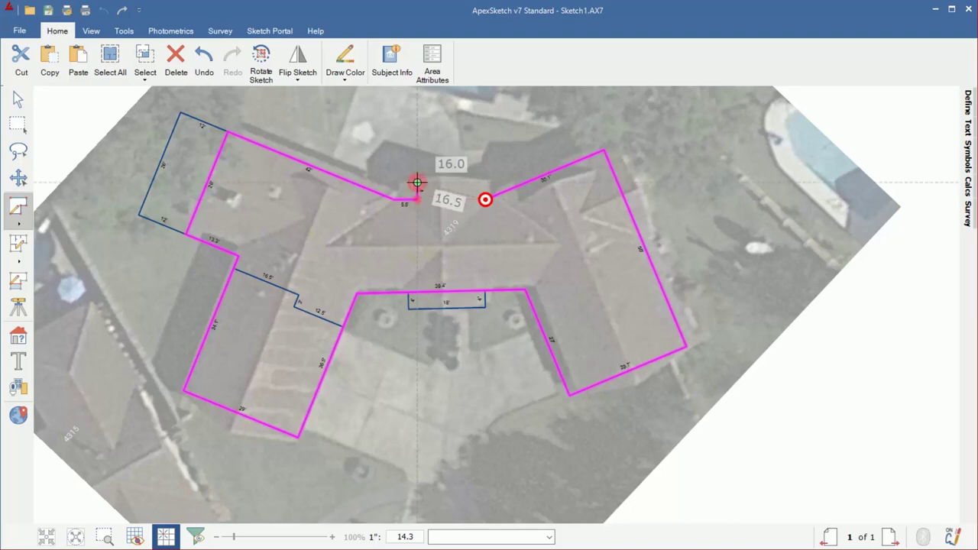
type("10.5")
key("Right")
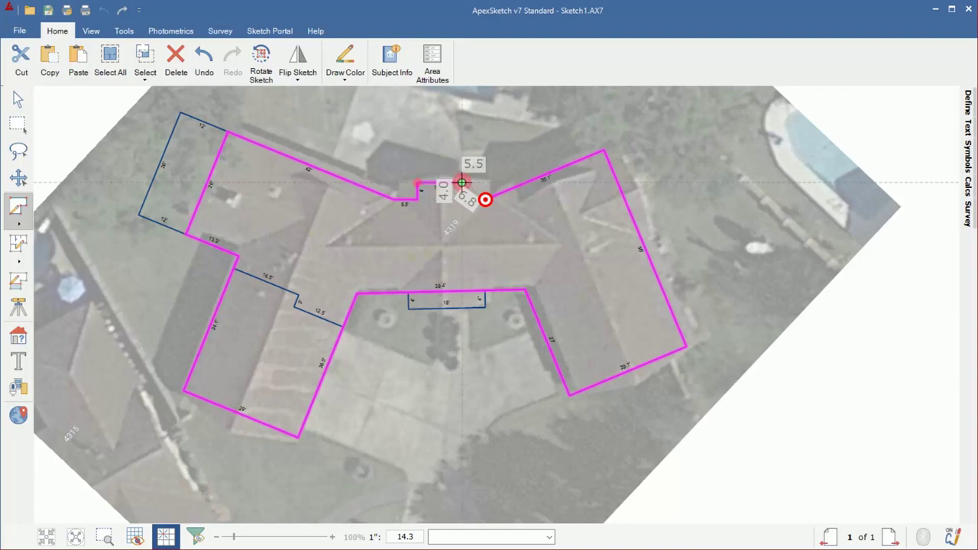
key("Down")
type("5.5")
key("Right")
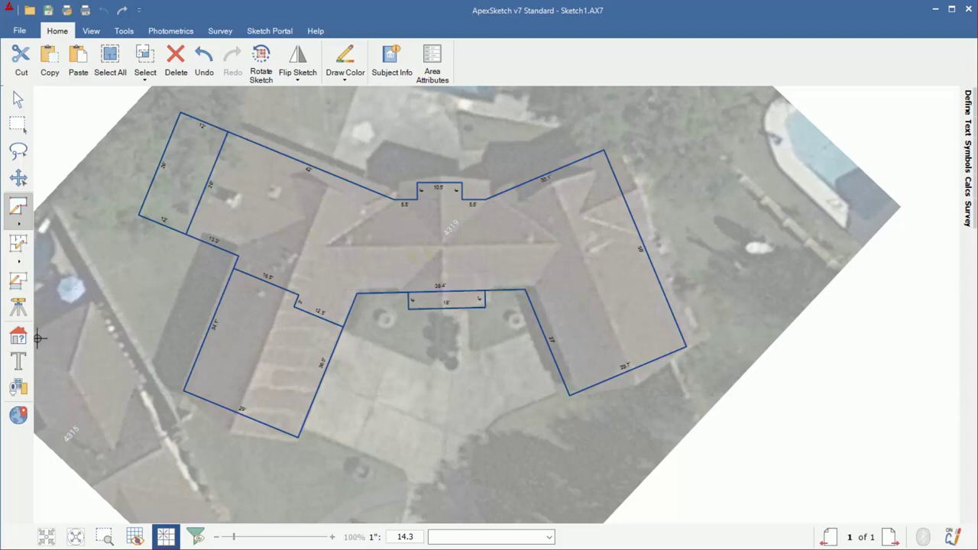
Fit the sketch in the view and hide the aerial image
left_click(69, 536)
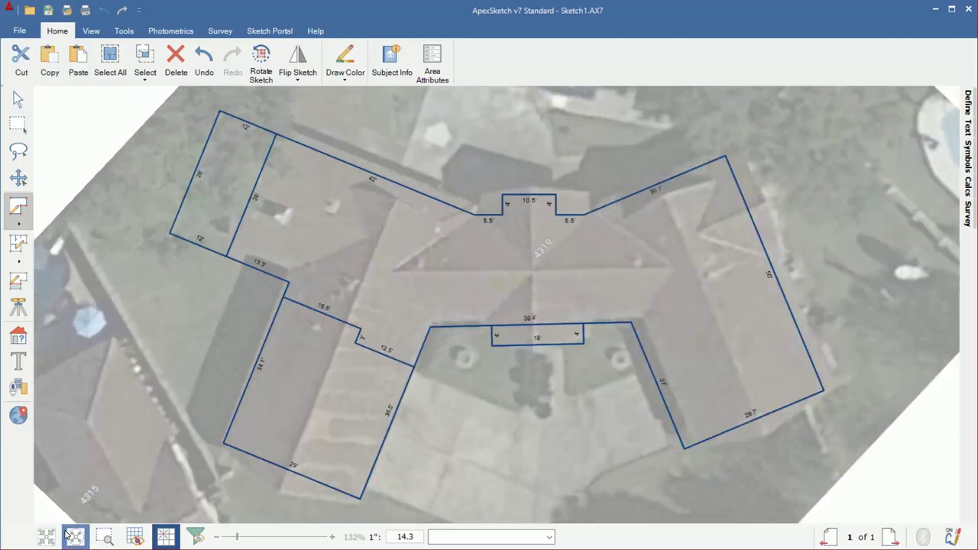
left_click(177, 31)
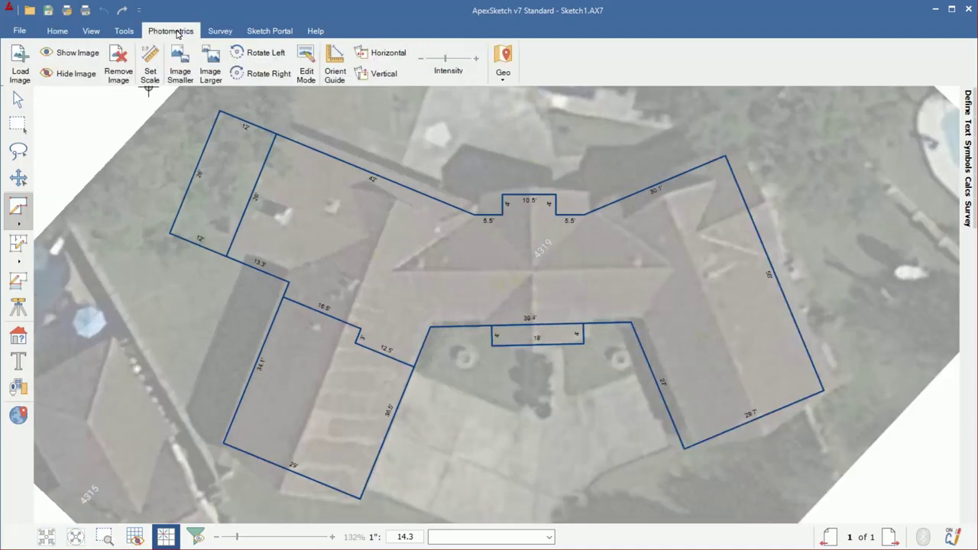
left_click(68, 74)
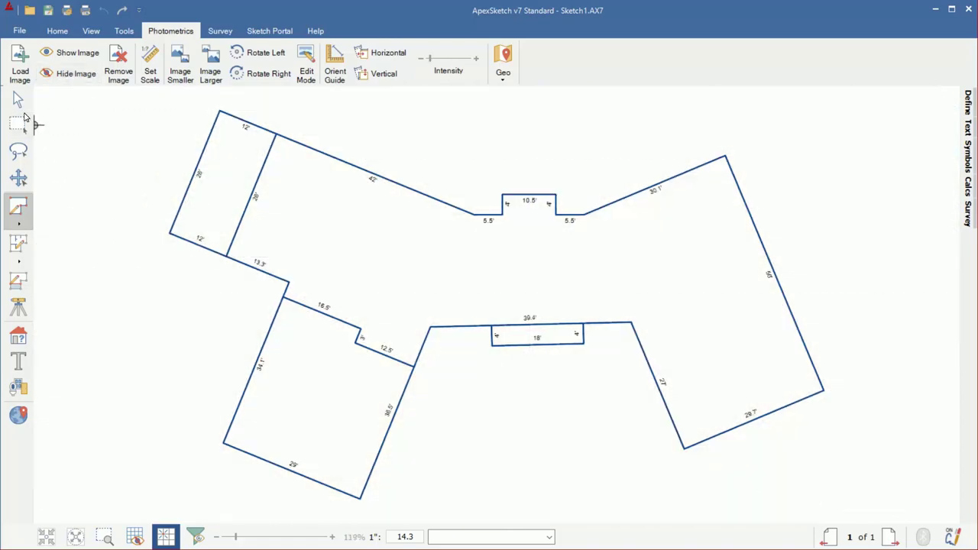
left_click(18, 99)
left_click_drag(496, 429, 461, 420)
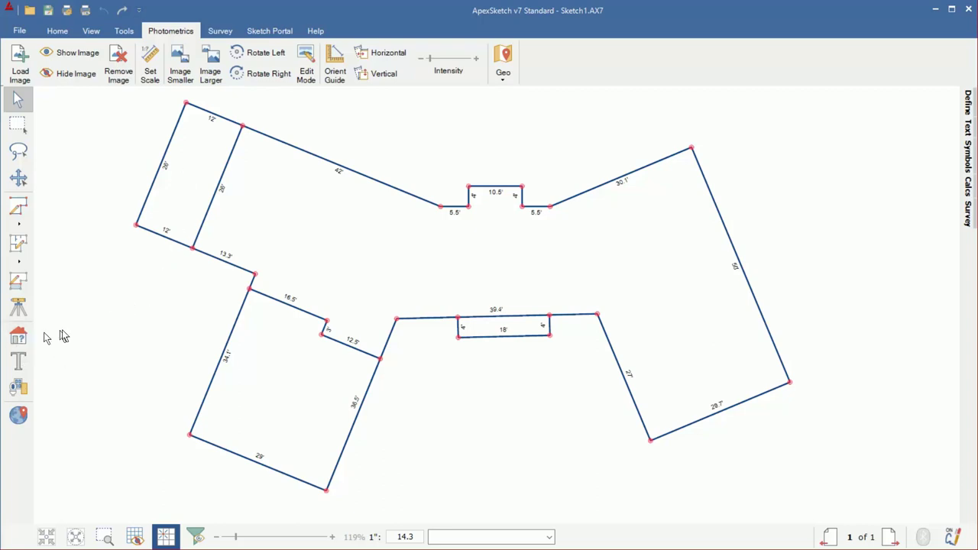
Define the main house area as GLA1 First Floor and the front wing area beyond the stepped dividing wall as GAR Garage
left_click(18, 337)
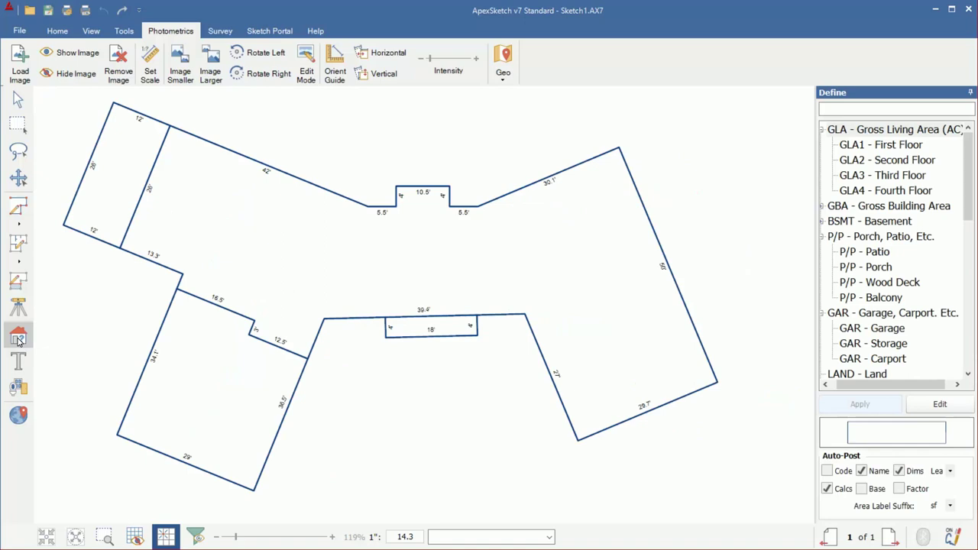
left_click(438, 268)
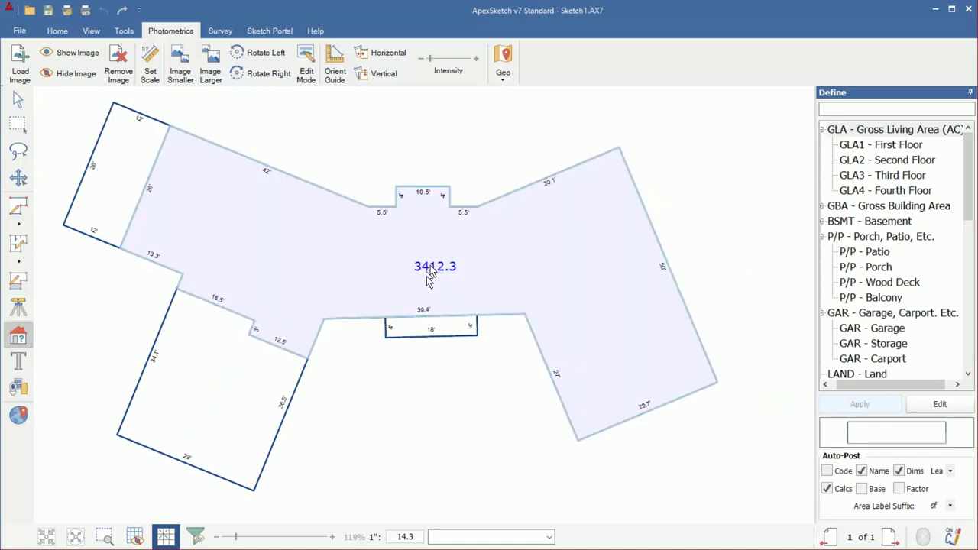
left_click(902, 150)
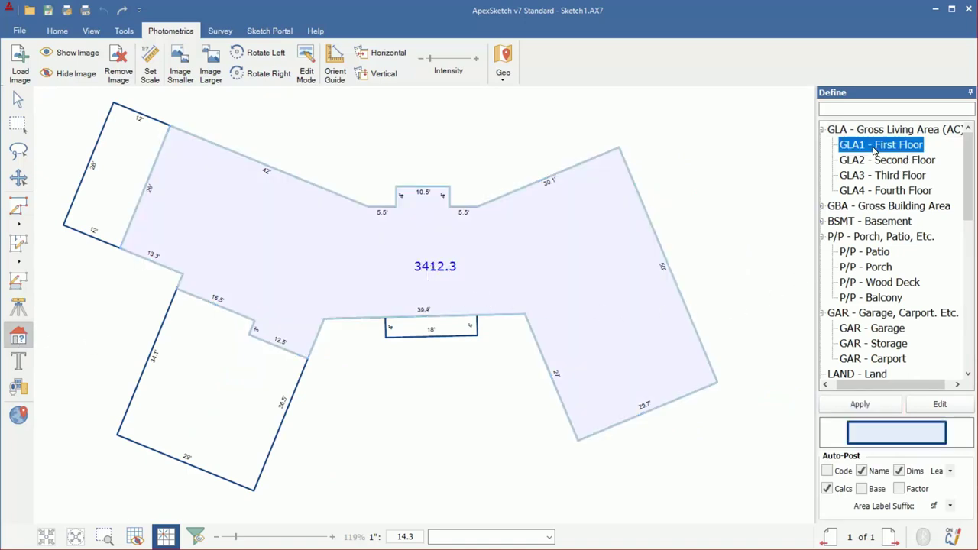
left_click(859, 407)
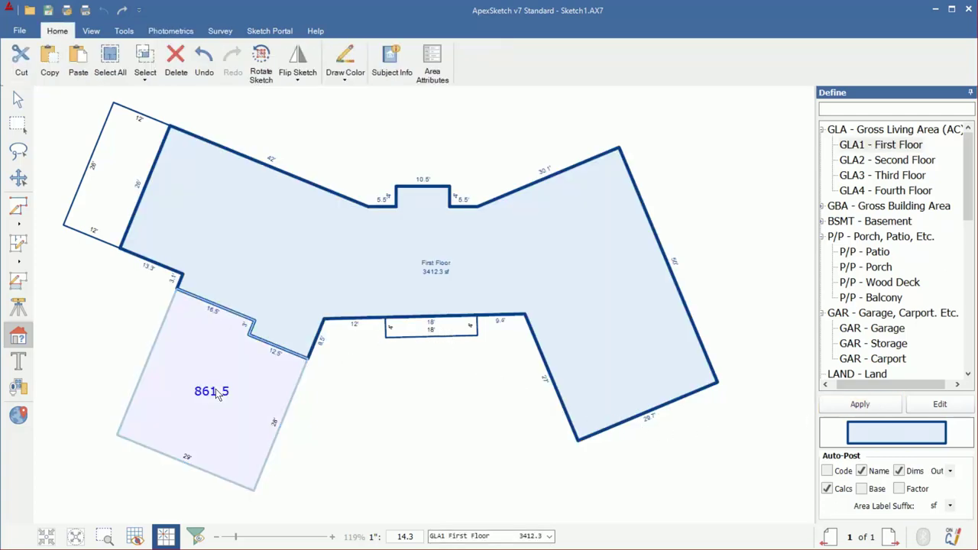
left_click(871, 330)
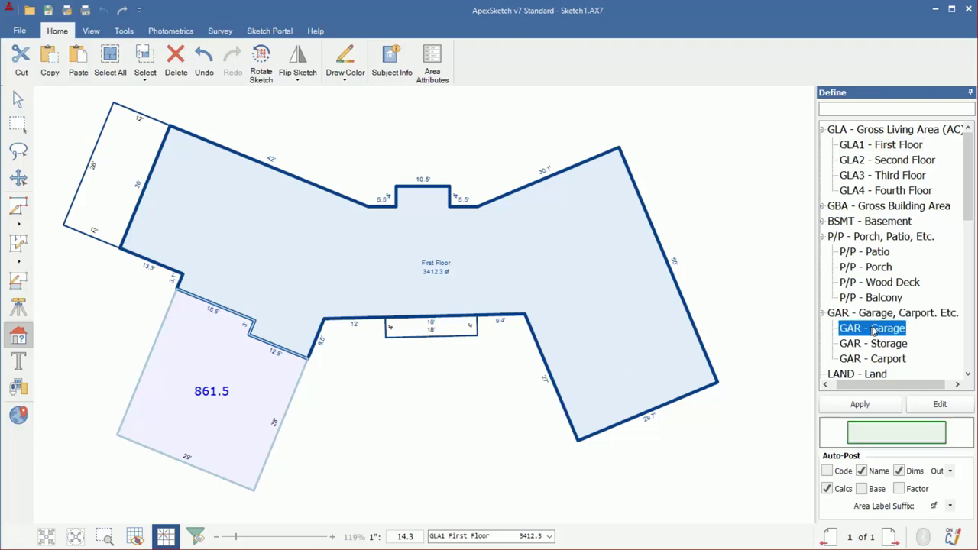
left_click(871, 407)
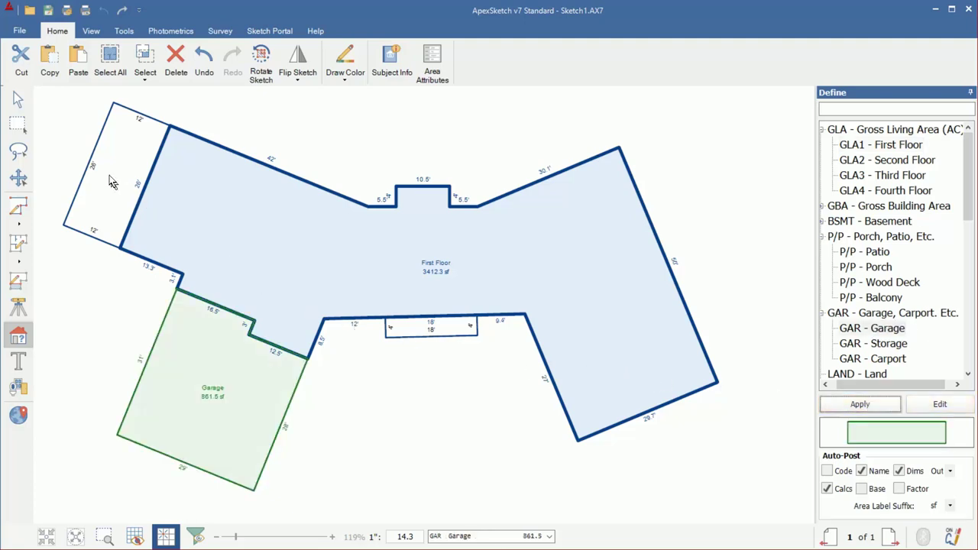
Define the 12 by 26 ft area beside the rear extension as OTH Storage
left_click_drag(968, 205, 974, 265)
scroll(902, 337, "down", 1)
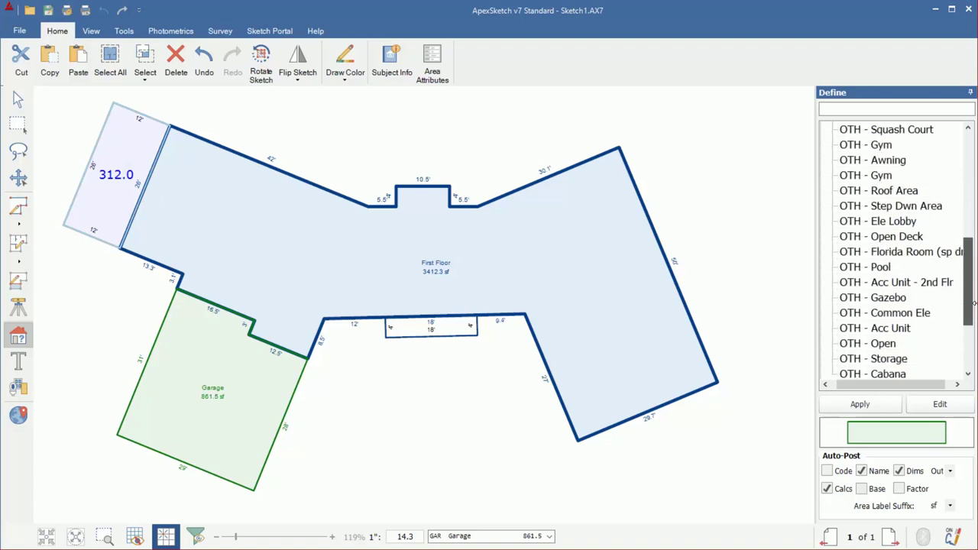
left_click(906, 359)
left_click(866, 406)
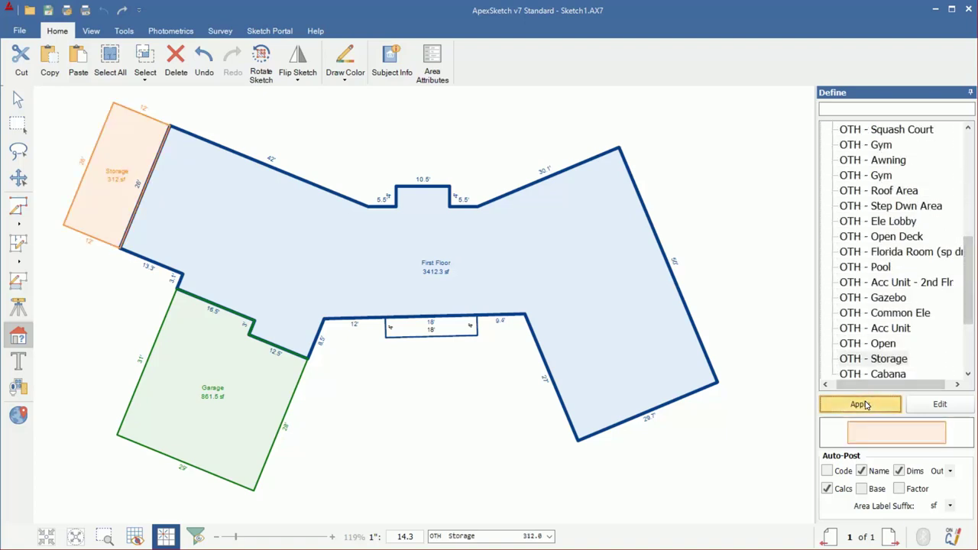
Define the 18 by 4 ft area on the courtyard wall as P/P Porch
left_click(447, 331)
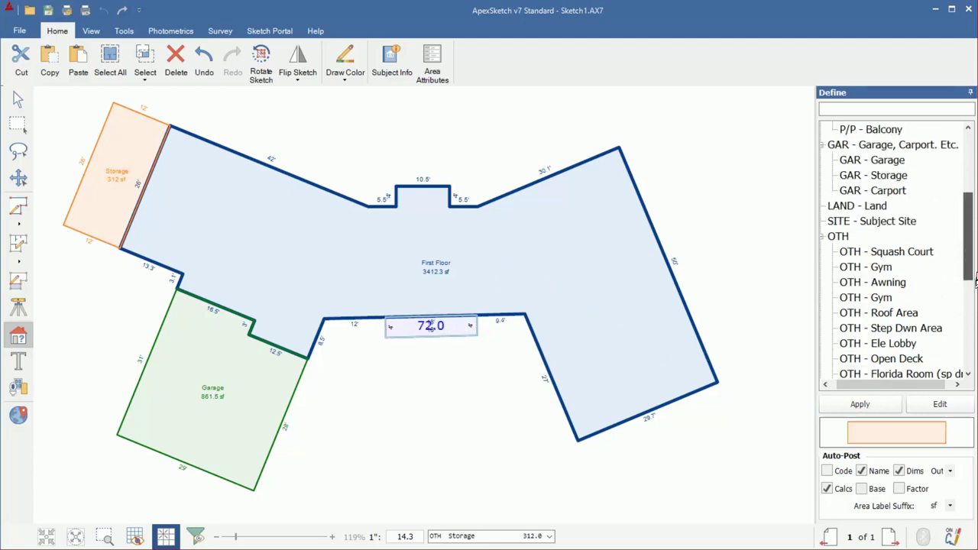
left_click(886, 221)
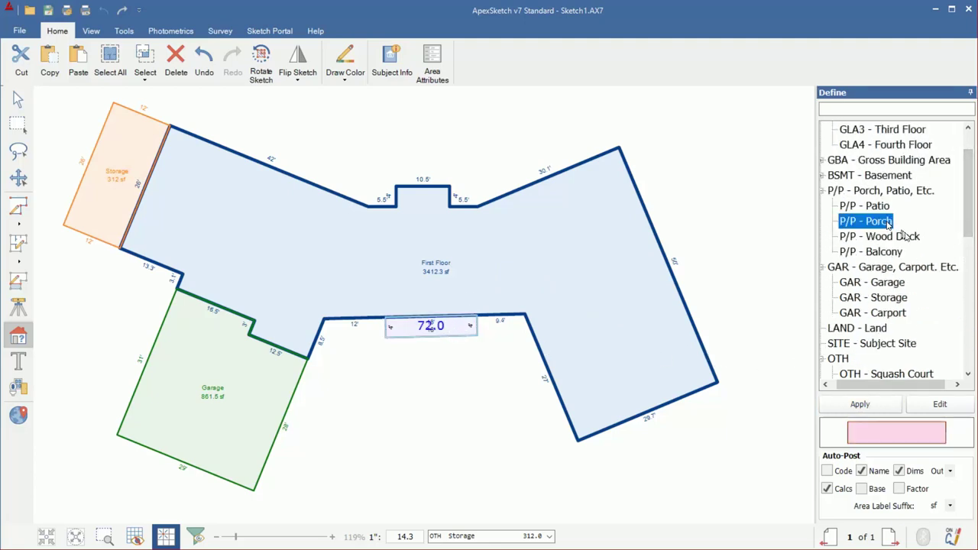
left_click(862, 405)
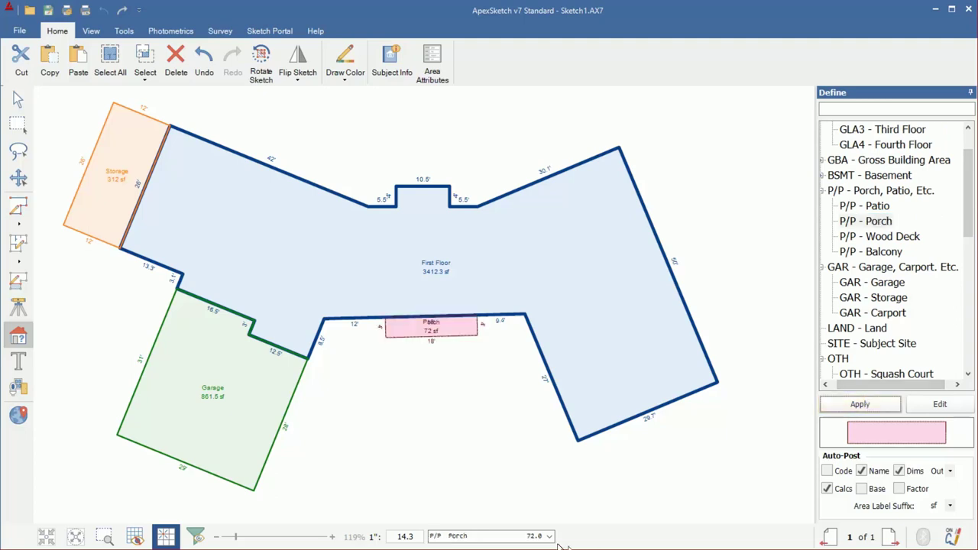